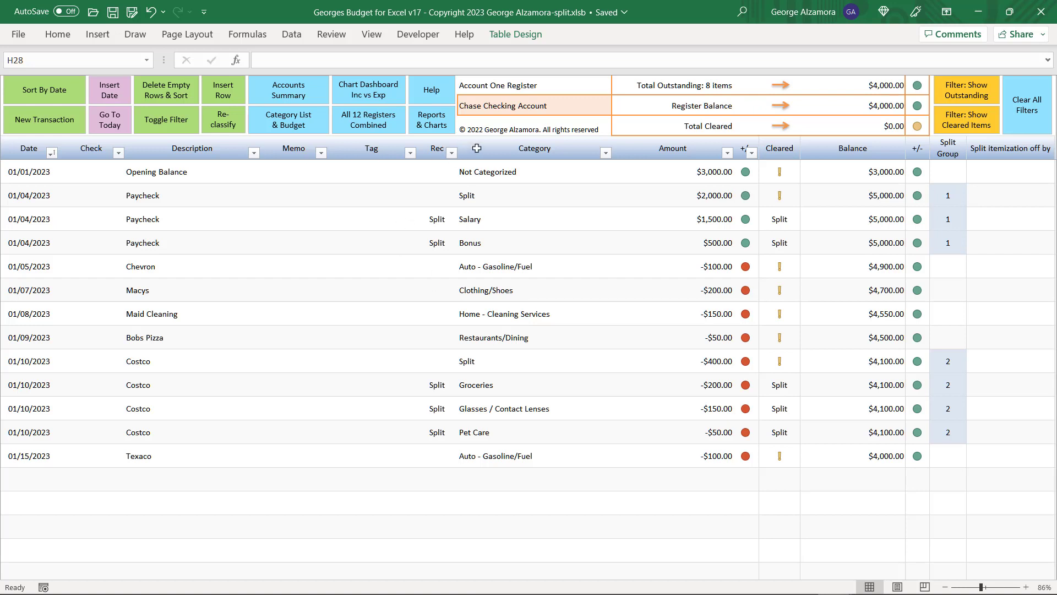
Step: Inspect the opening balance row: 3000 amount, left as Not Categorized
left_click(27, 172)
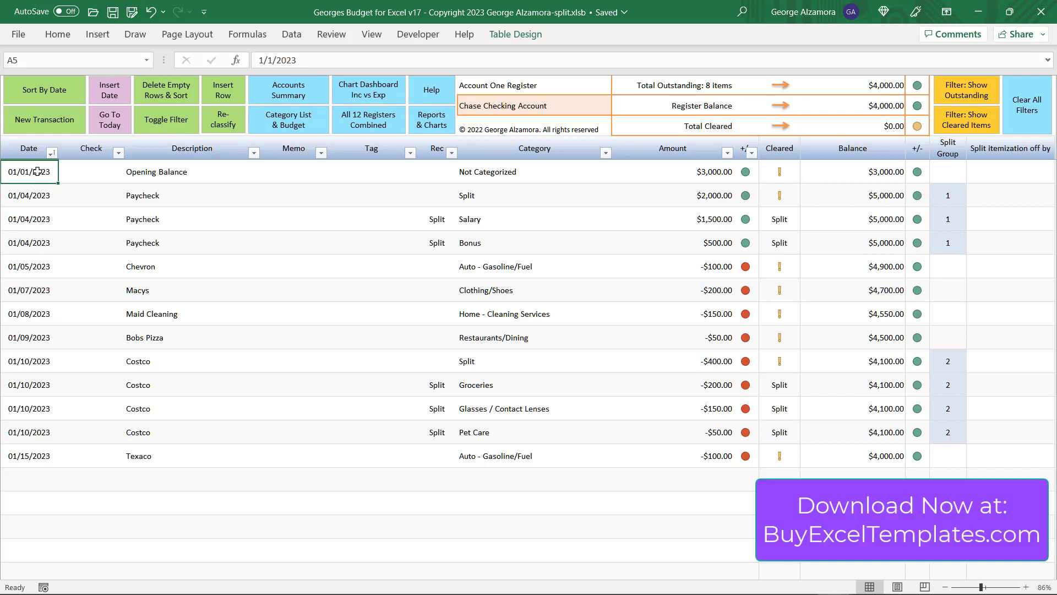
left_click_drag(37, 172, 734, 172)
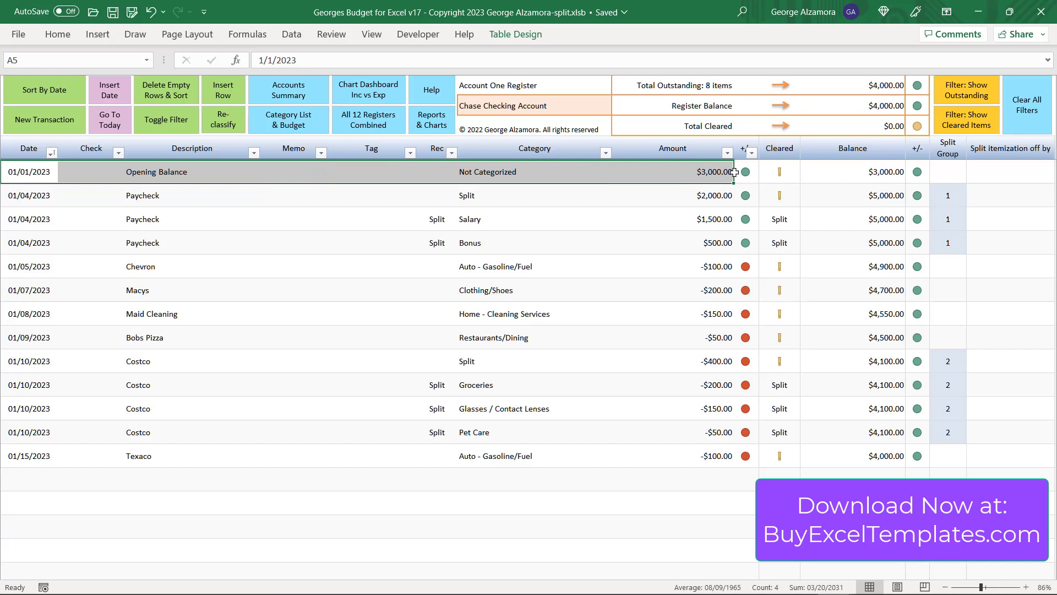
left_click(703, 175)
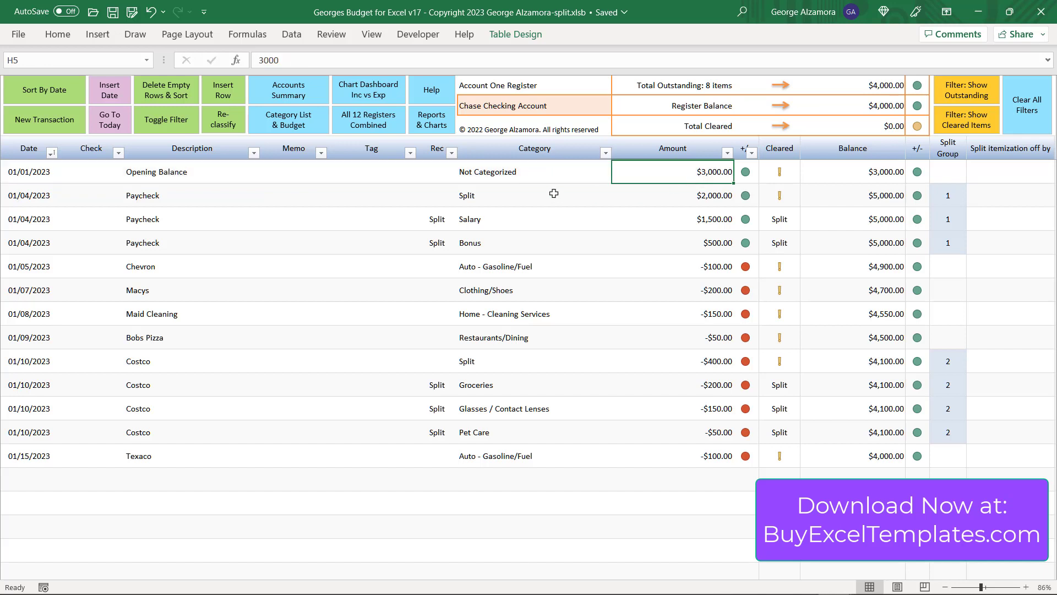
left_click(520, 175)
left_click(617, 176)
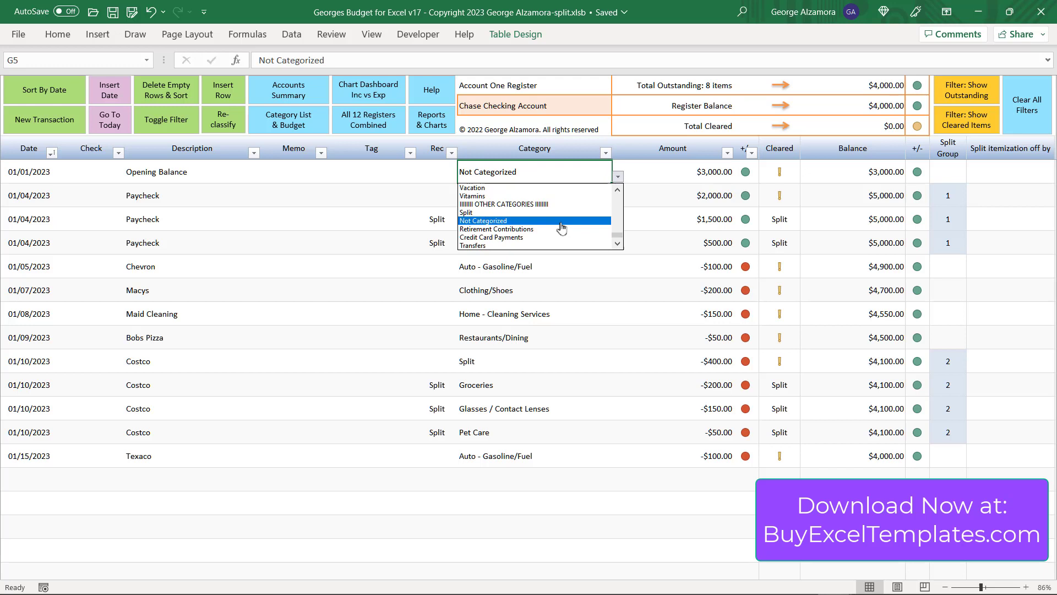
left_click(26, 172)
Step: Review Paycheck split group 1: the parent row plus Salary 1500 and Bonus 500 splits
left_click(49, 196)
left_click_drag(49, 196, 690, 247)
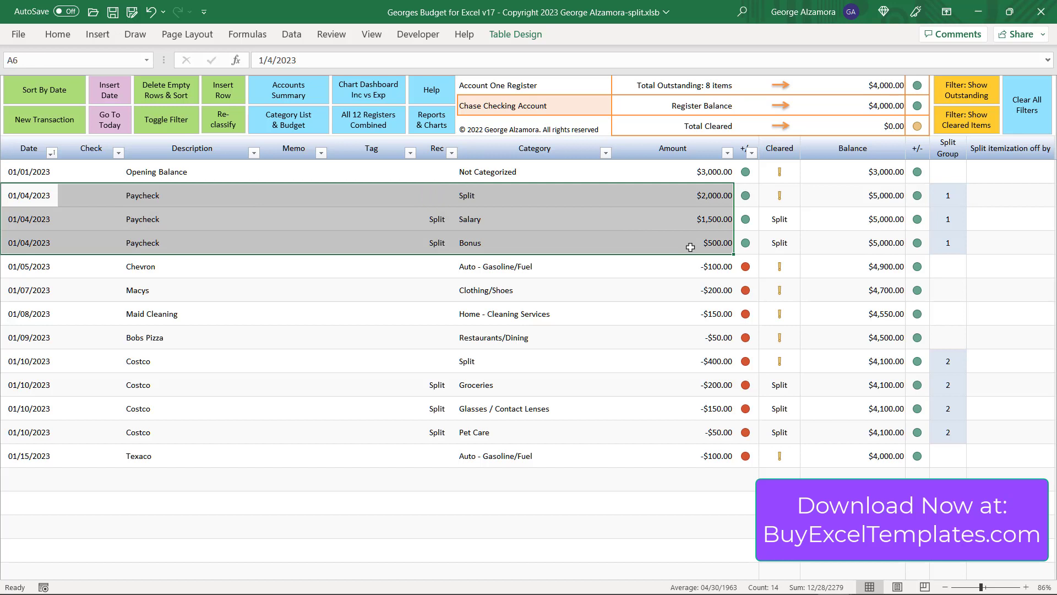
left_click_drag(16, 203, 706, 199)
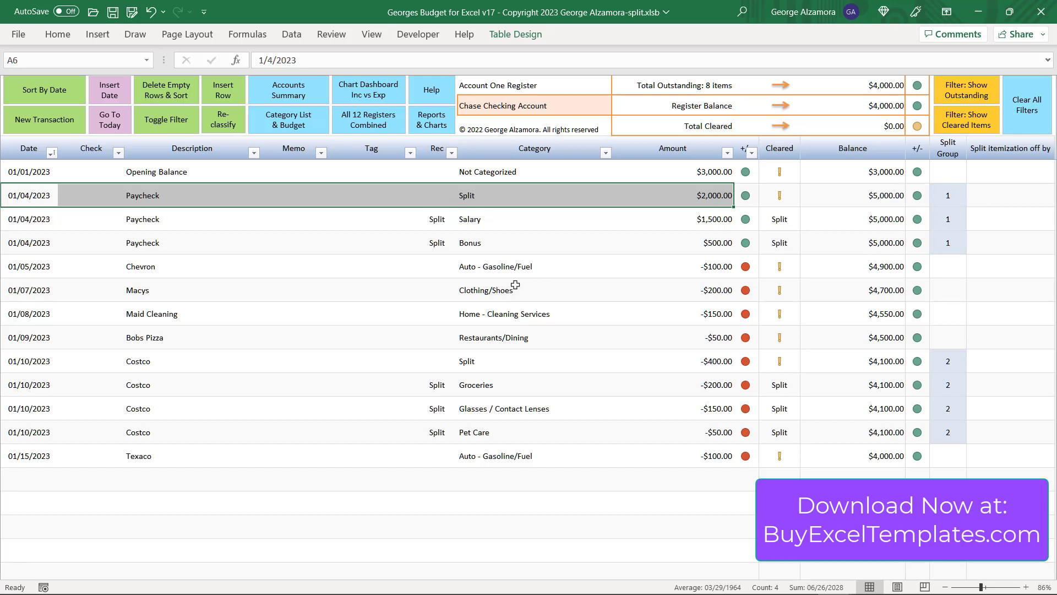
left_click_drag(28, 222, 667, 226)
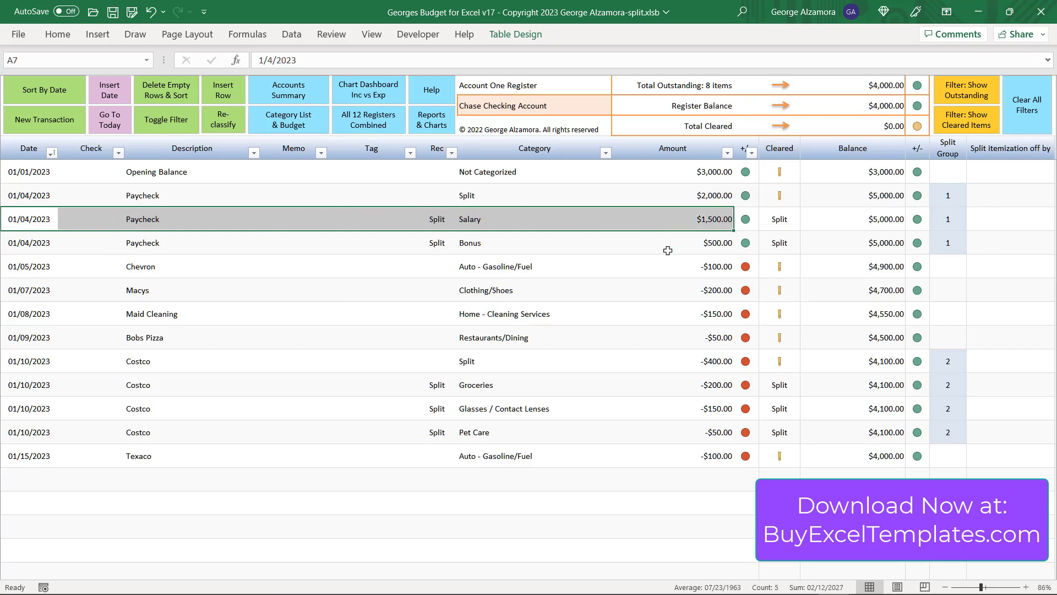
left_click(697, 224)
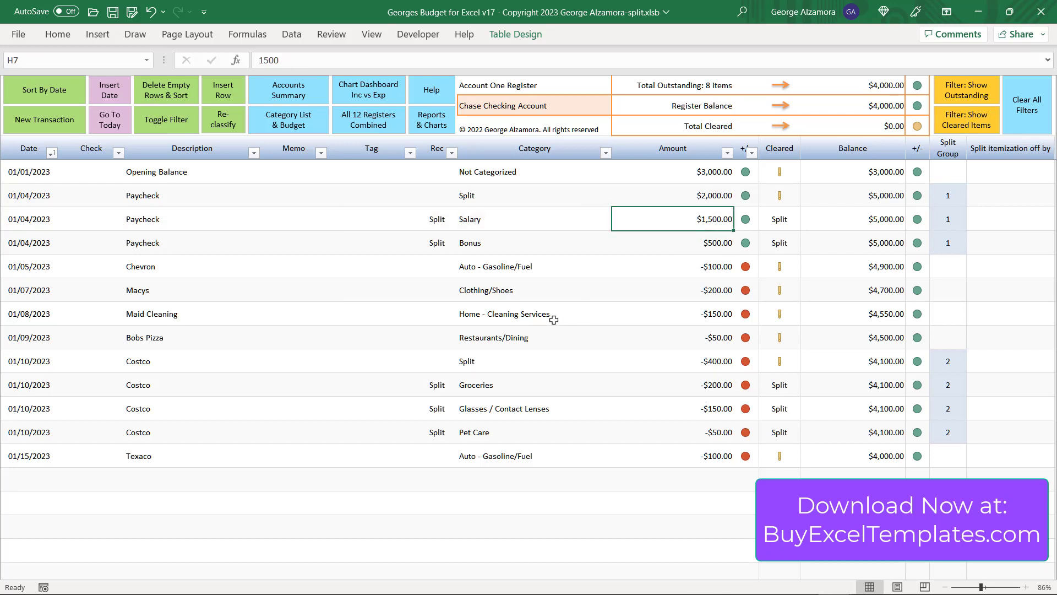
key("shift+Down")
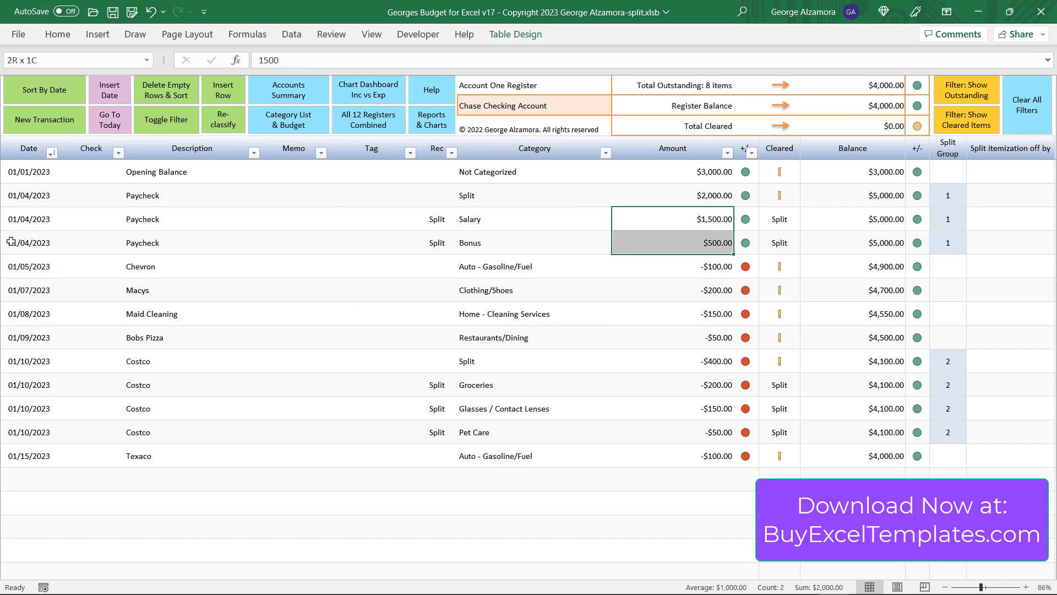
left_click_drag(11, 243, 713, 256)
left_click(717, 248)
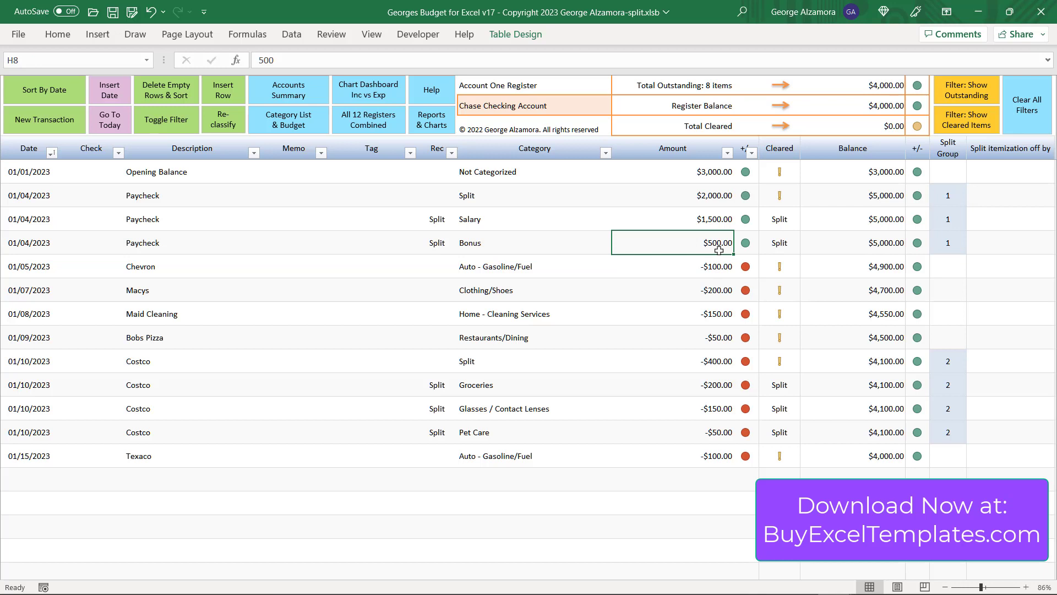
left_click_drag(31, 200, 551, 176)
left_click_drag(485, 219, 531, 236)
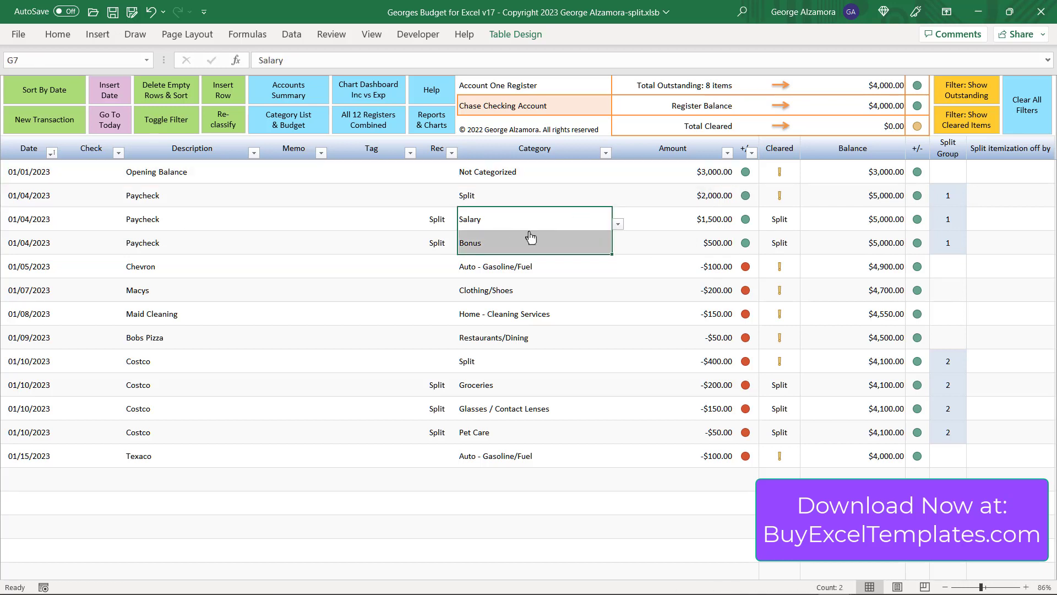
key("Right")
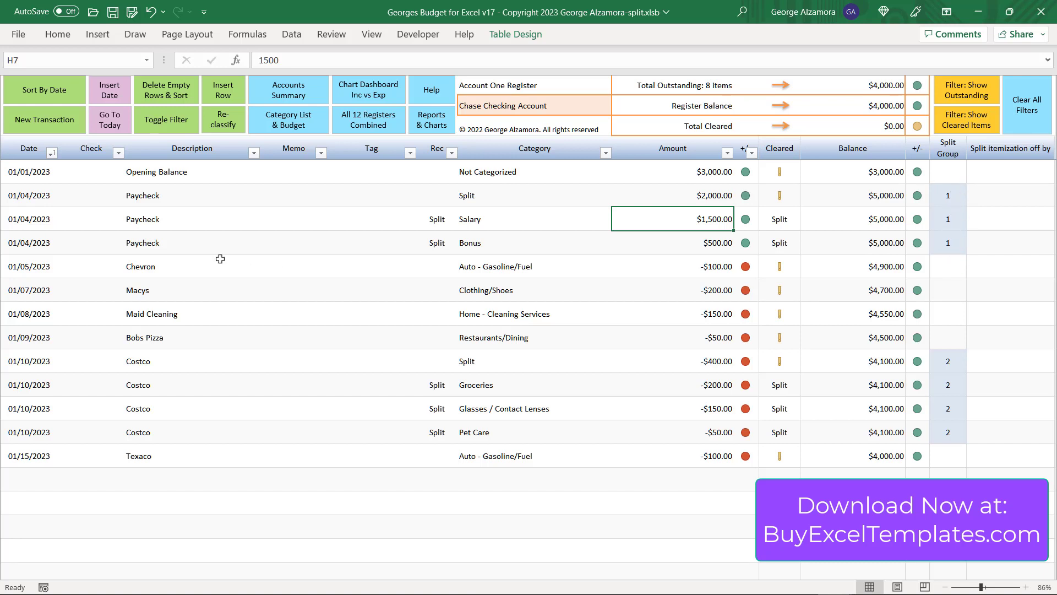
Step: Compare the $2,000.00 Paycheck parent with ordinary expense rows like Bobs Pizza (Restaurants/Dining)
left_click_drag(43, 199, 715, 238)
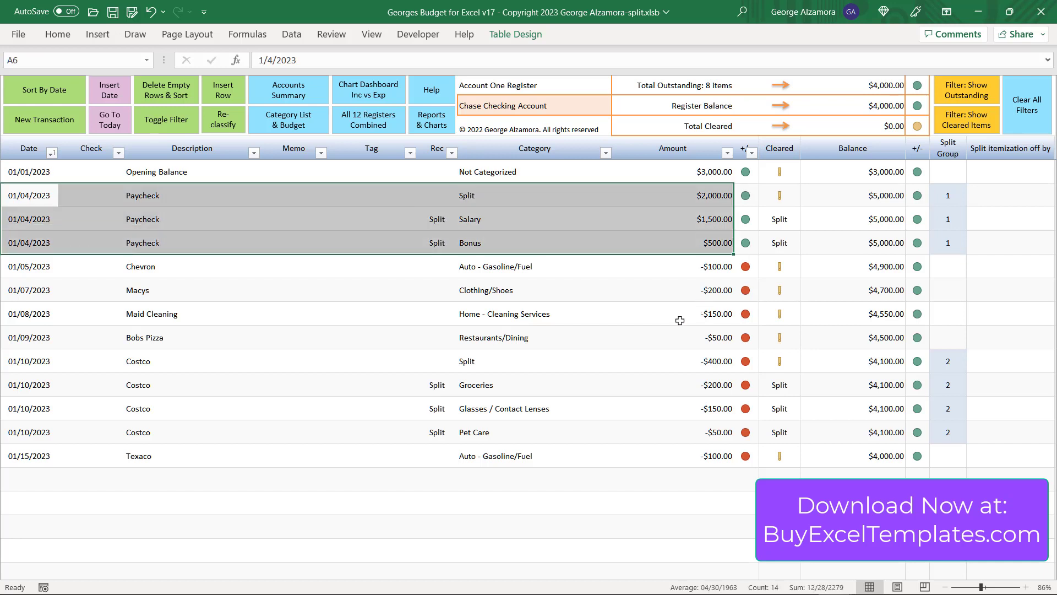
left_click_drag(35, 196, 669, 196)
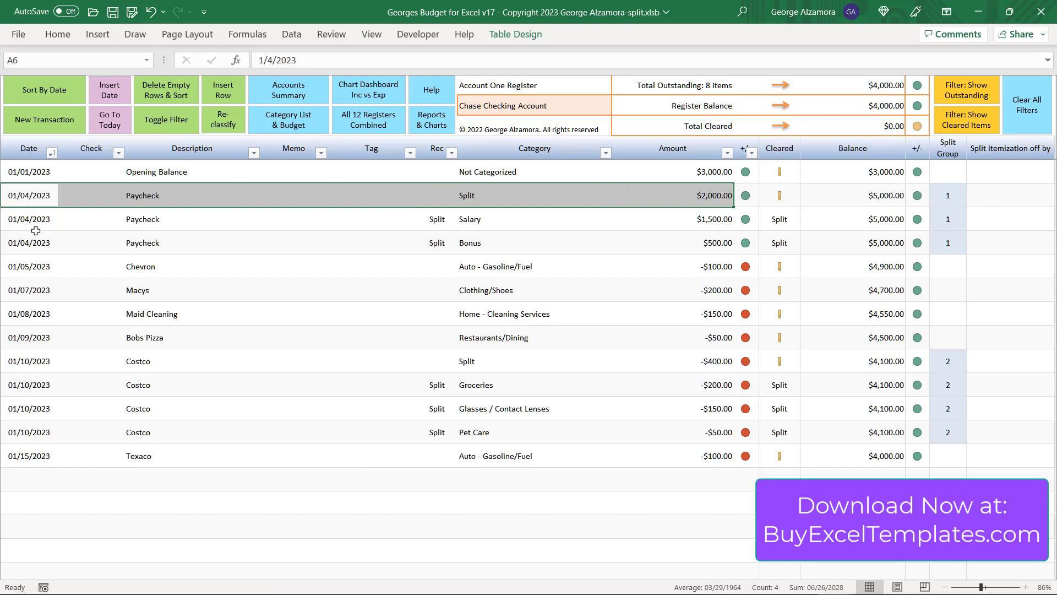
left_click_drag(34, 222, 714, 243)
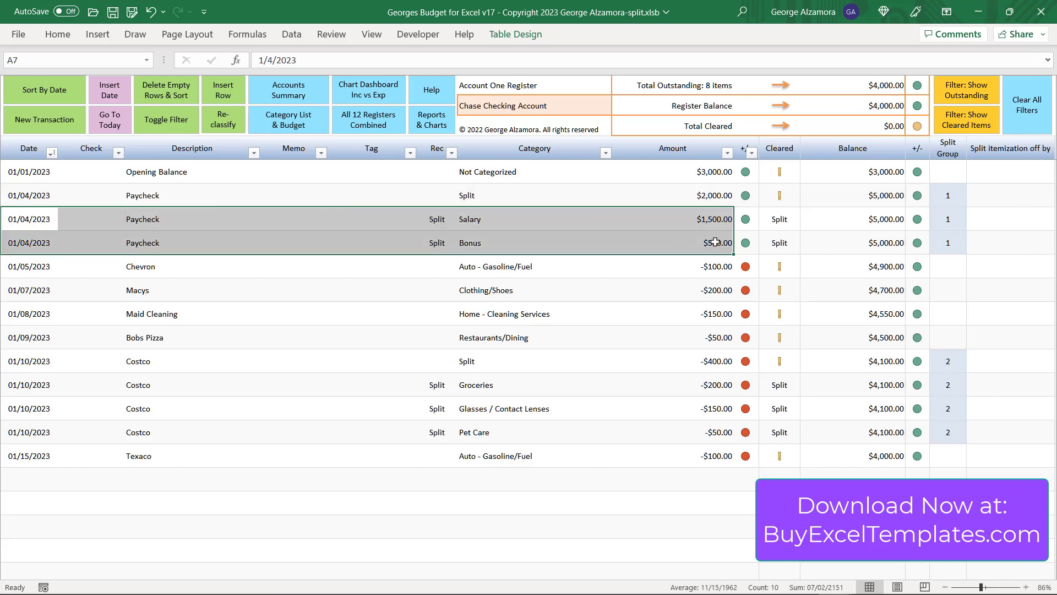
left_click_drag(28, 270, 727, 334)
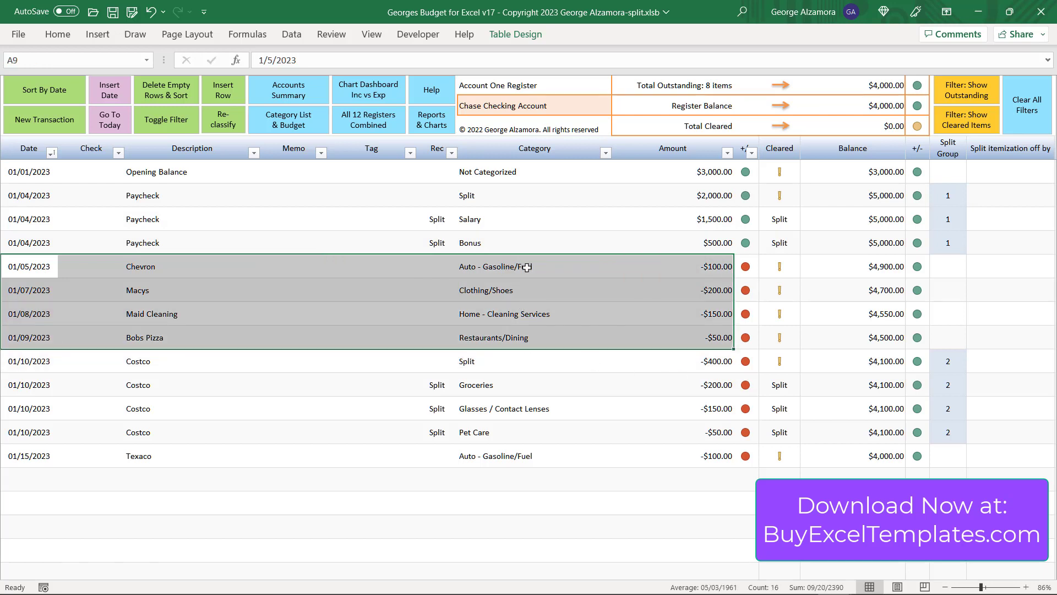
left_click(535, 319)
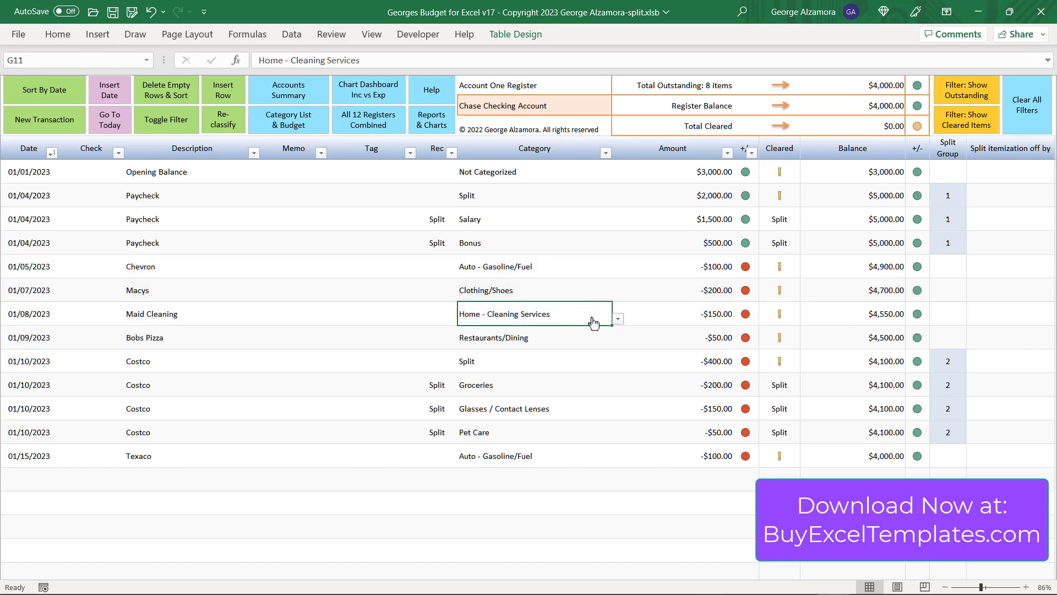
left_click(209, 341)
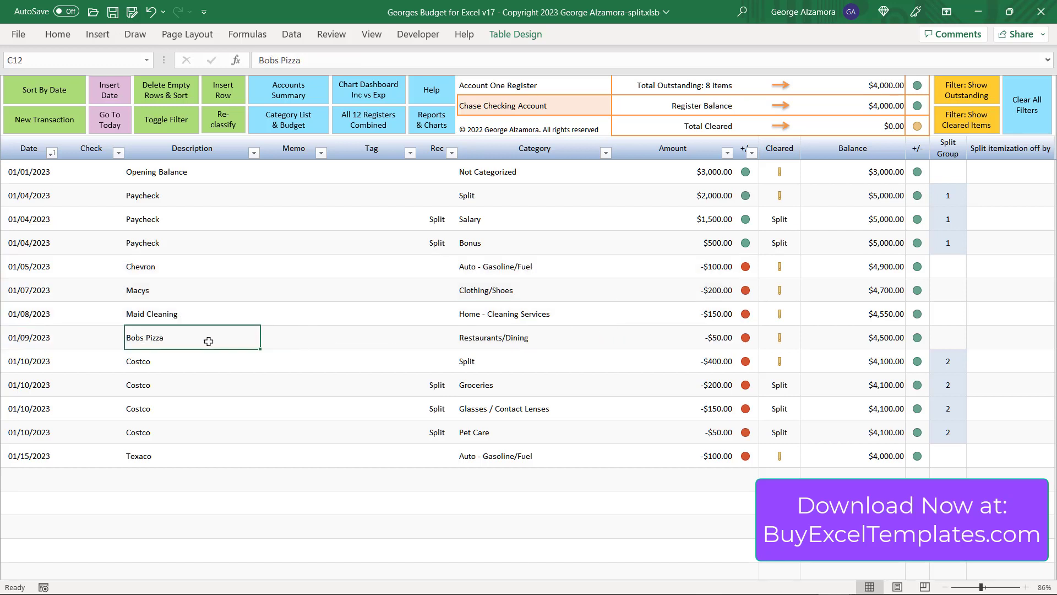
left_click(543, 337)
left_click(619, 343)
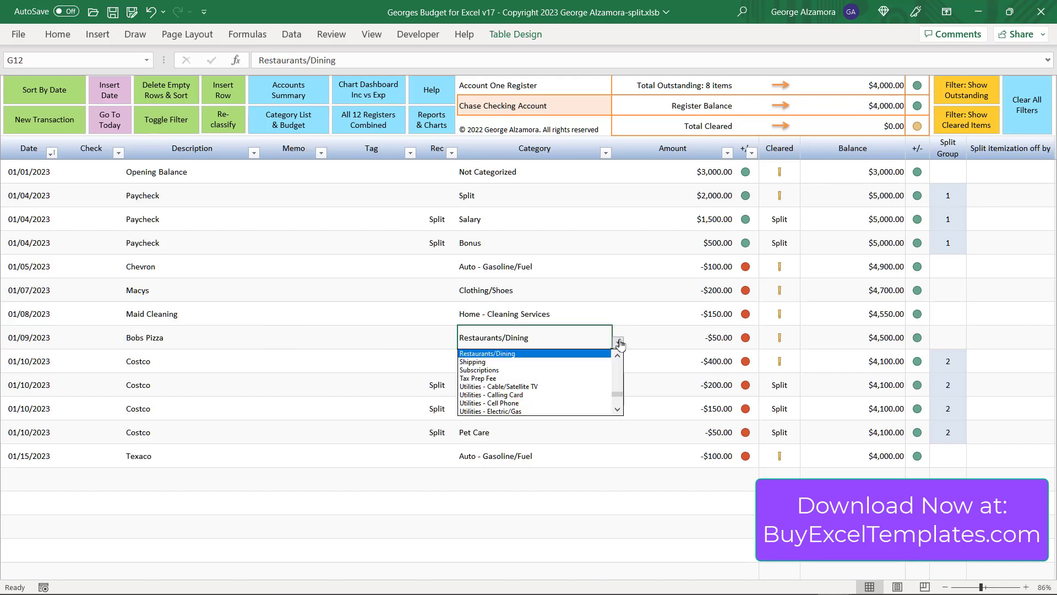
left_click(630, 342)
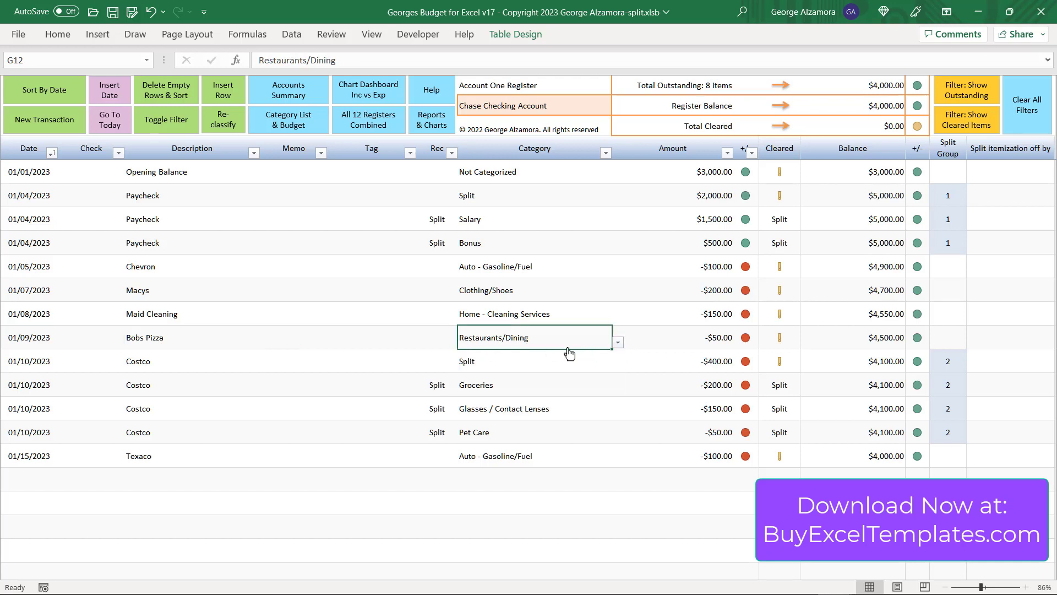
Step: Check the Bonus category's monthly amounts on the Category List & Budget sheet
double_click(526, 337)
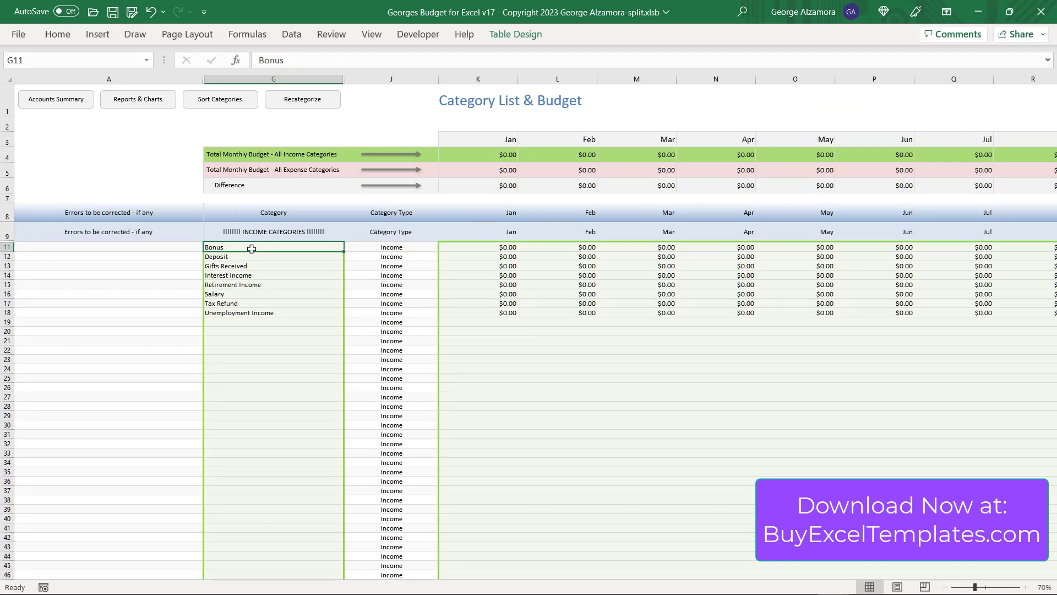
left_click(504, 249)
left_click(576, 249)
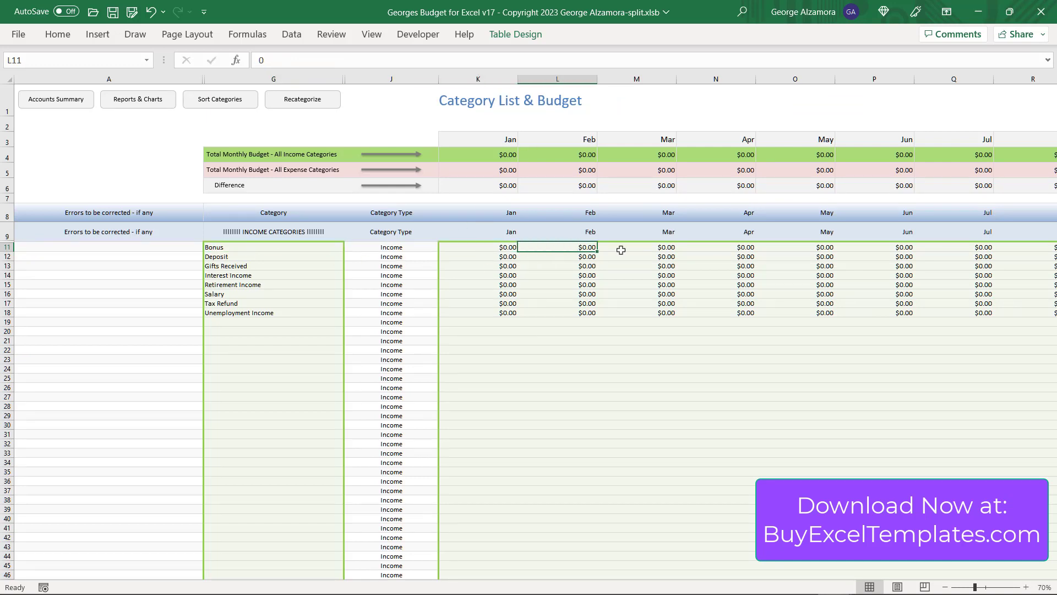
left_click(667, 249)
left_click(737, 248)
left_click(839, 248)
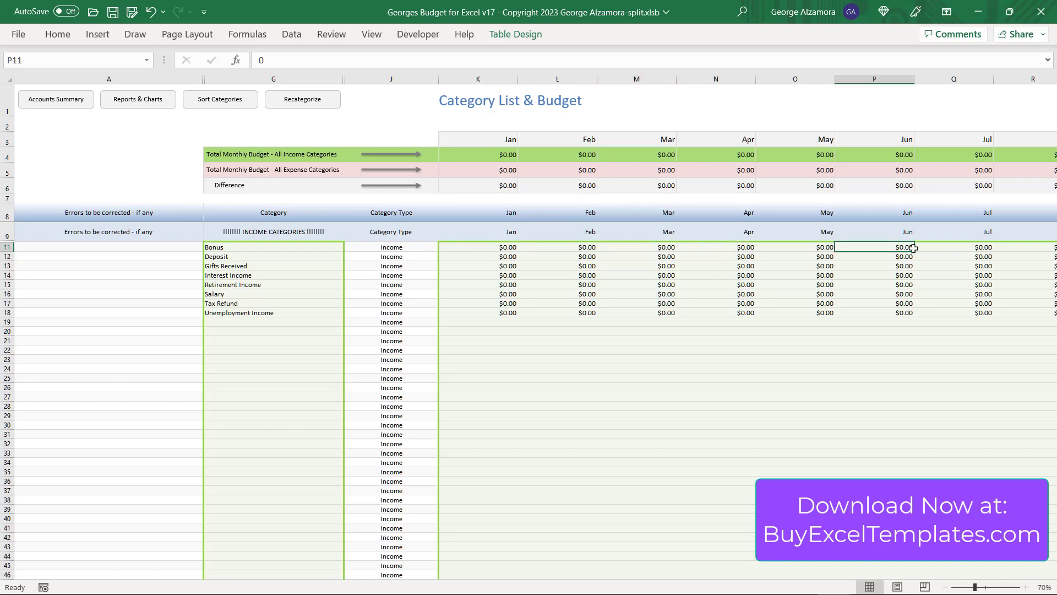
left_click(265, 251)
key("ctrl+Page_Up")
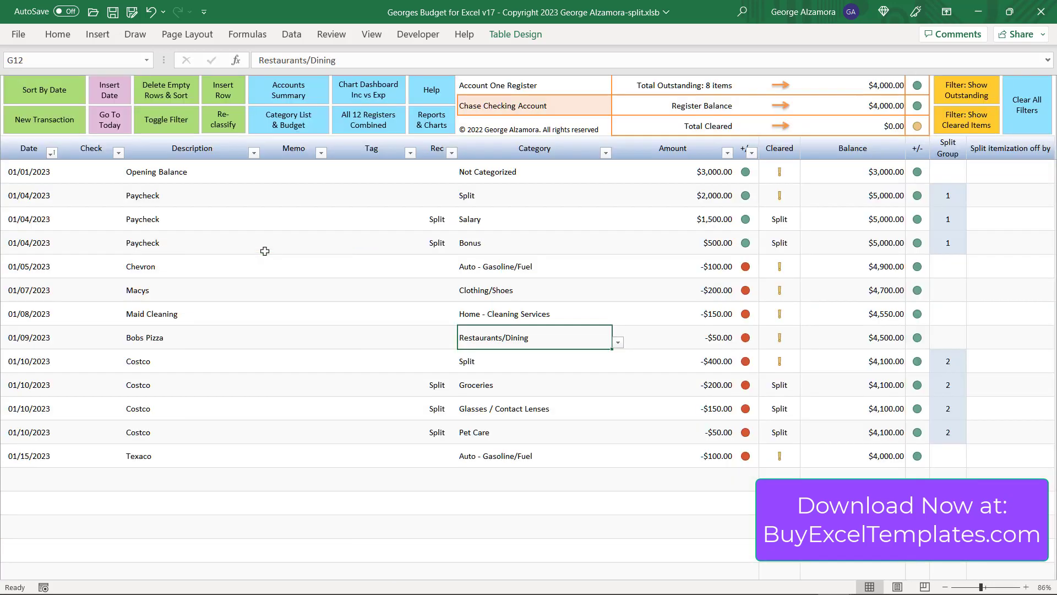
Step: Review Costco split group 2: -$400.00 parent, Groceries -200, Glasses / Contact Lenses, Pet Care
left_click(42, 364)
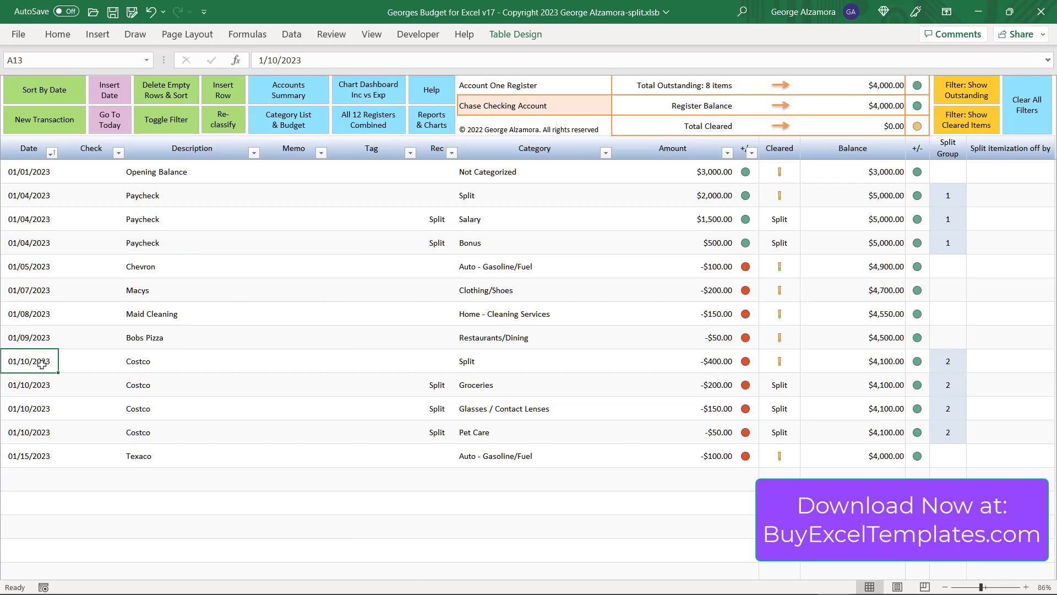
left_click_drag(40, 361, 715, 435)
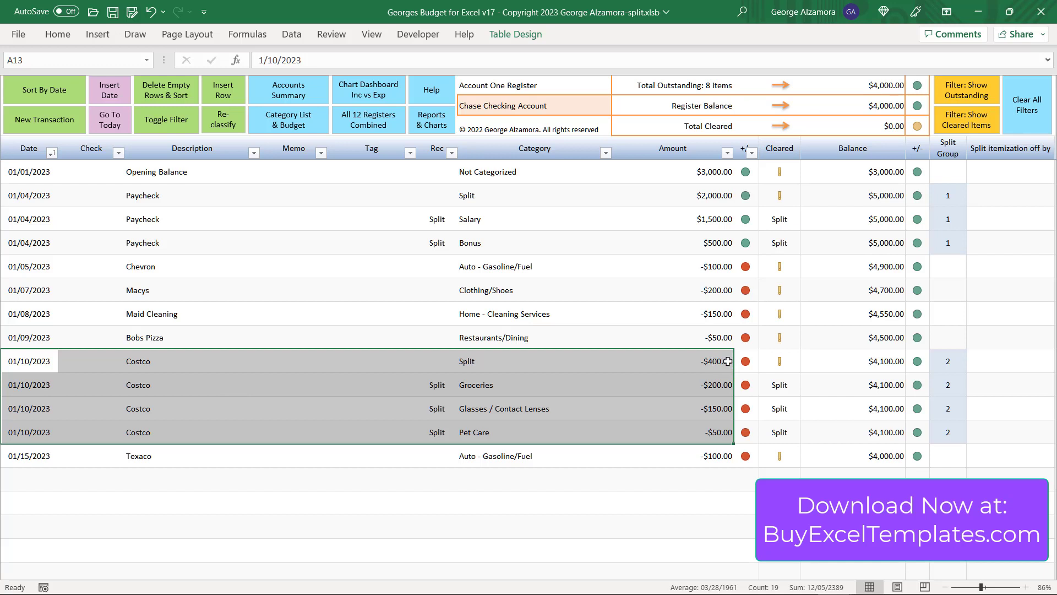
left_click_drag(31, 385, 740, 435)
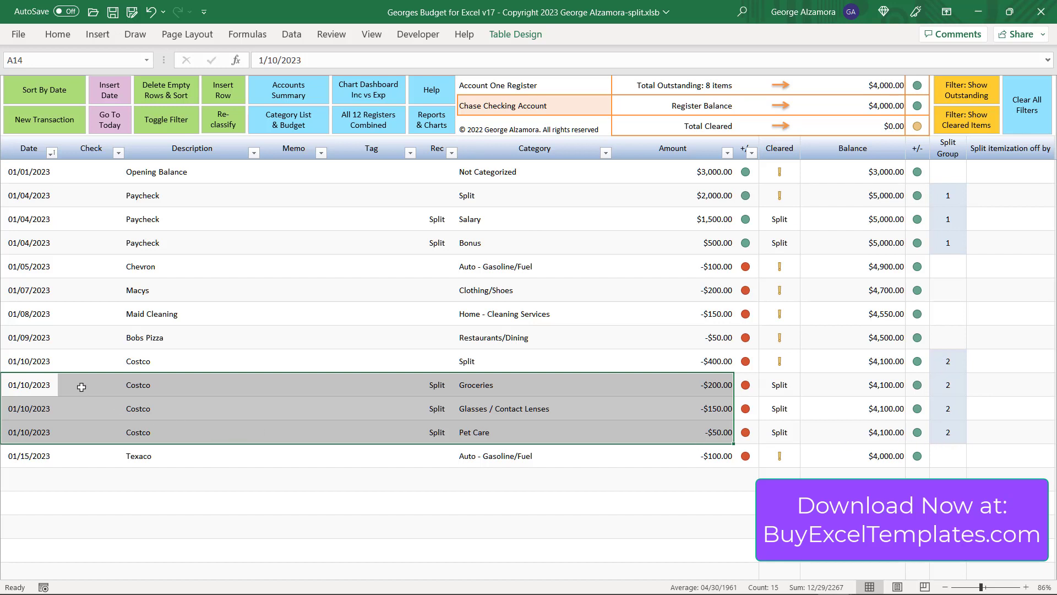
left_click_drag(55, 362, 700, 366)
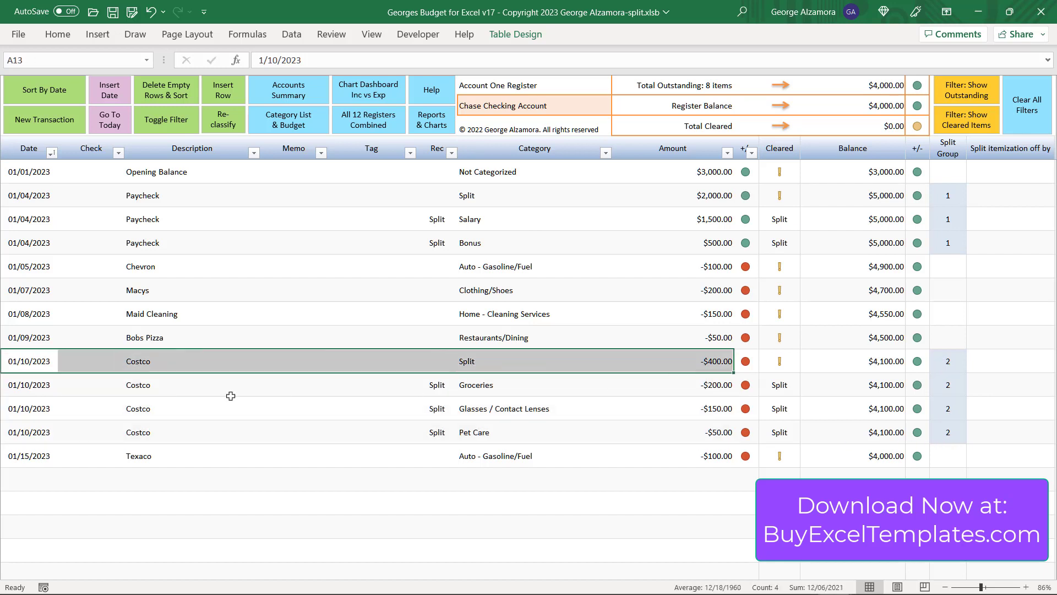
left_click_drag(30, 390, 523, 387)
left_click(524, 387)
left_click(716, 385)
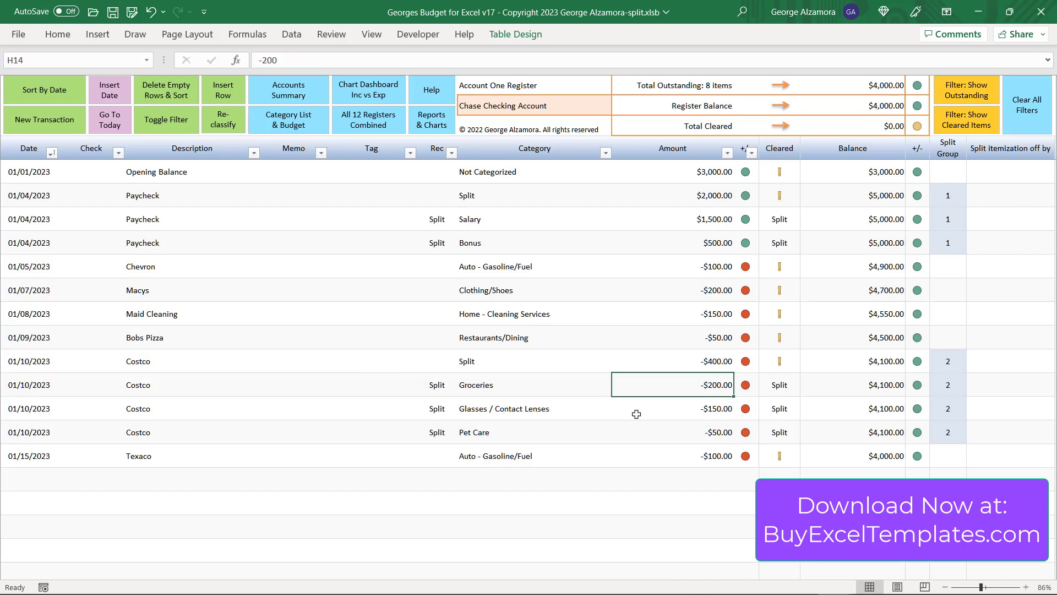
left_click(718, 415)
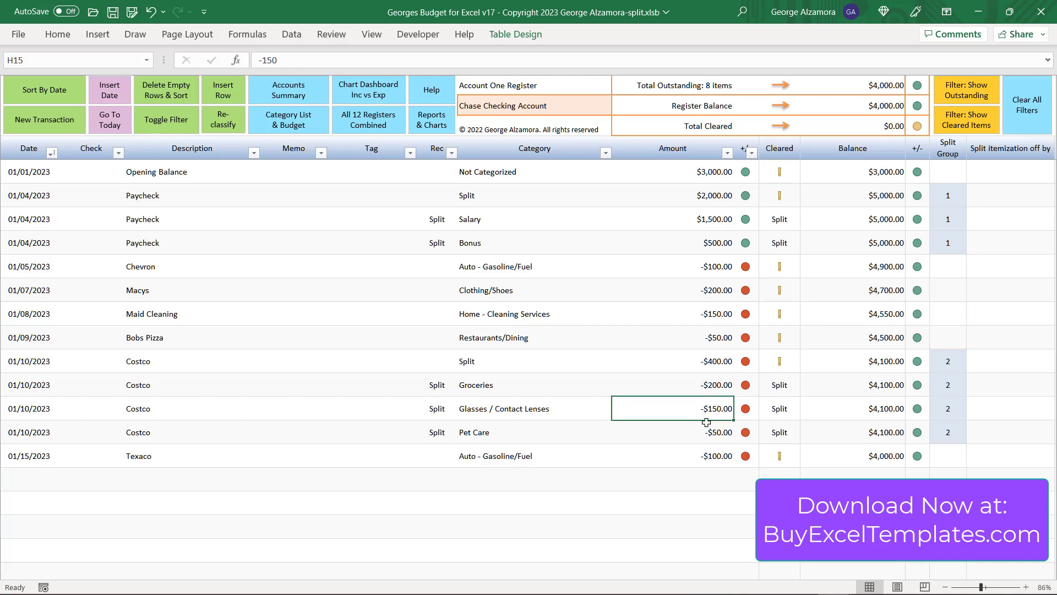
left_click(489, 415)
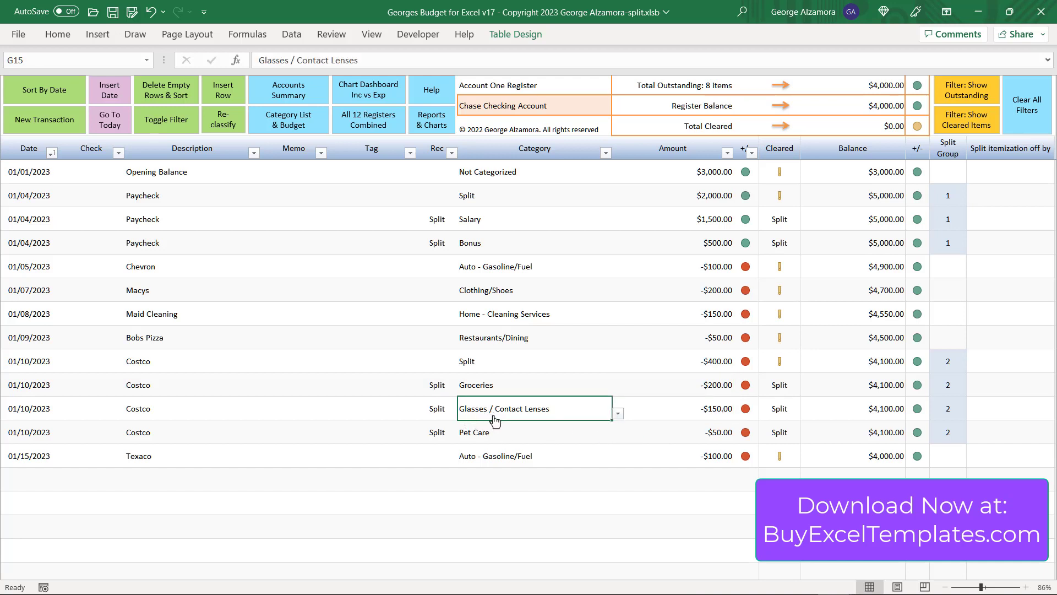
left_click(712, 436)
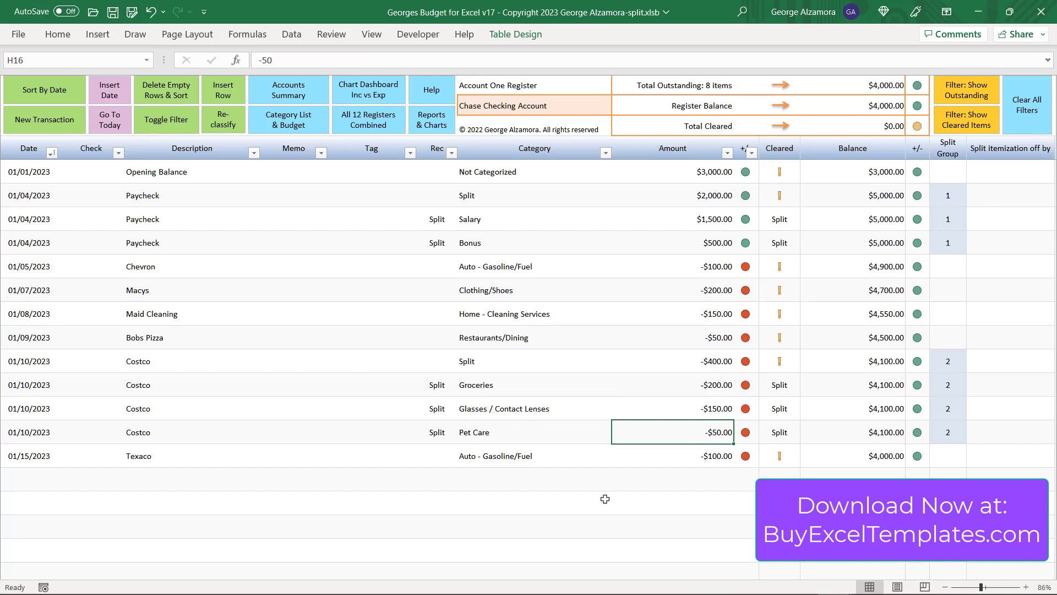
left_click(490, 435)
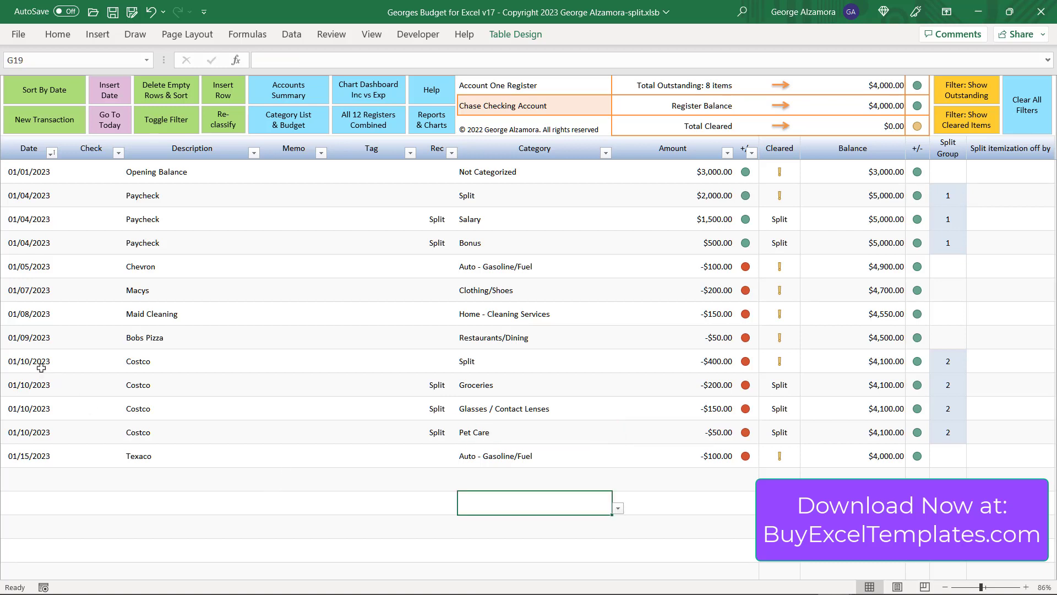
Step: Examine the Costco parent's Split category and the Split reconcile marker on its itemized rows
left_click_drag(43, 361, 728, 436)
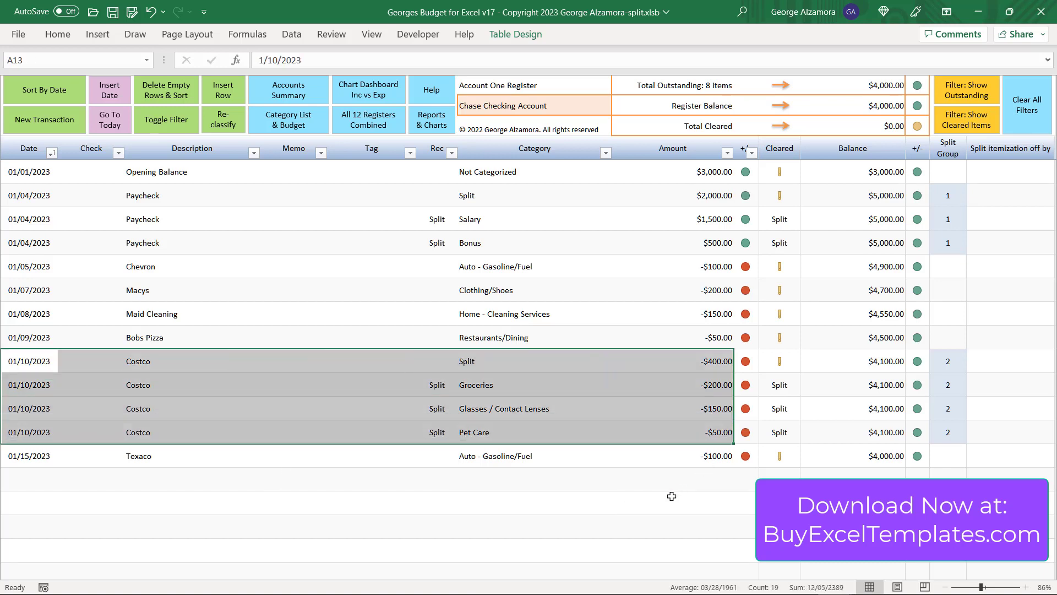
left_click(658, 521)
left_click_drag(25, 361, 689, 361)
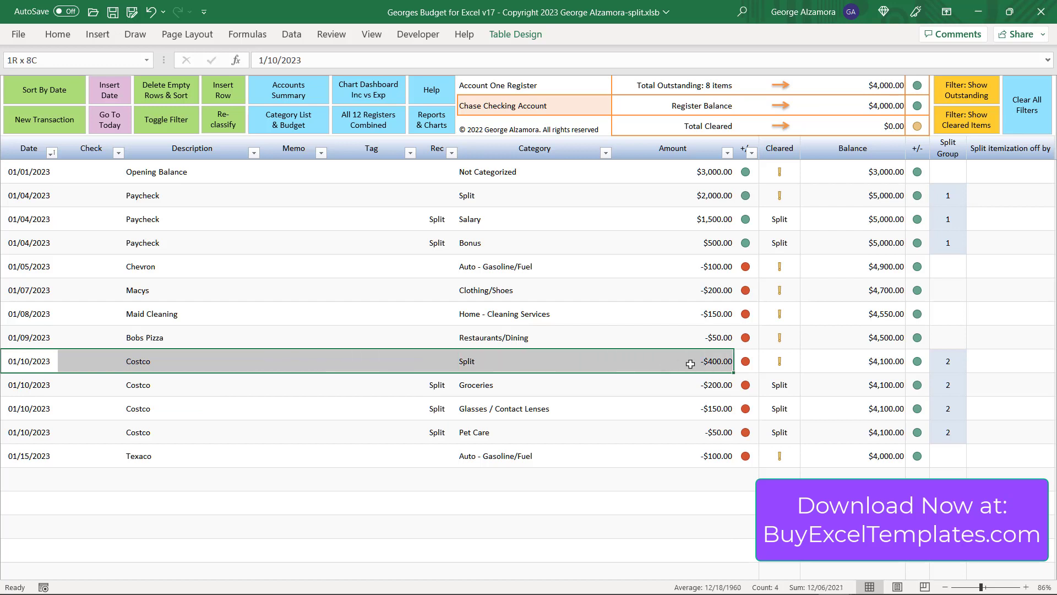
left_click(682, 361)
left_click(520, 360)
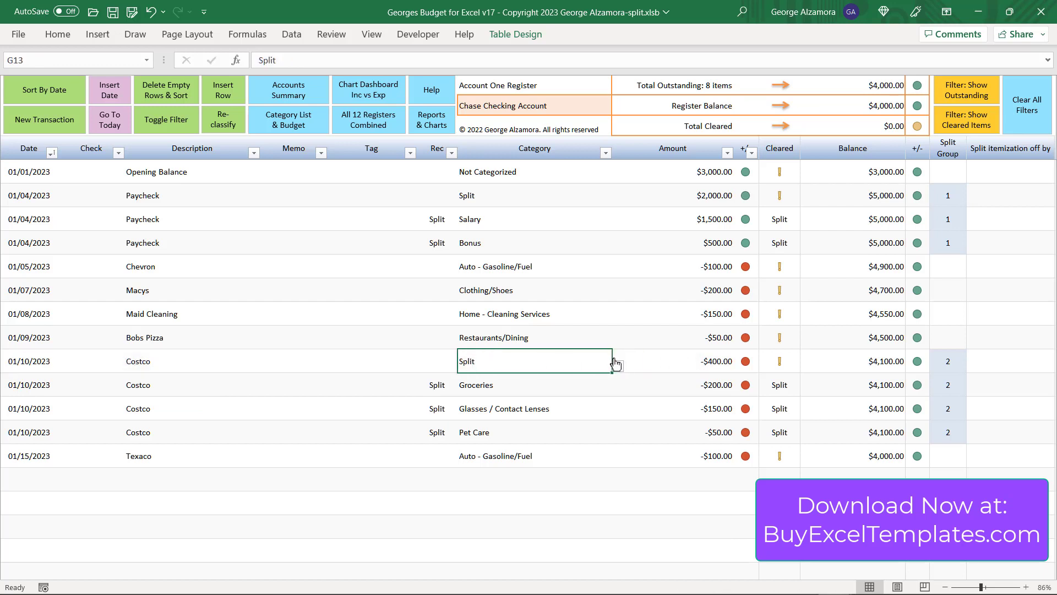
left_click(29, 388)
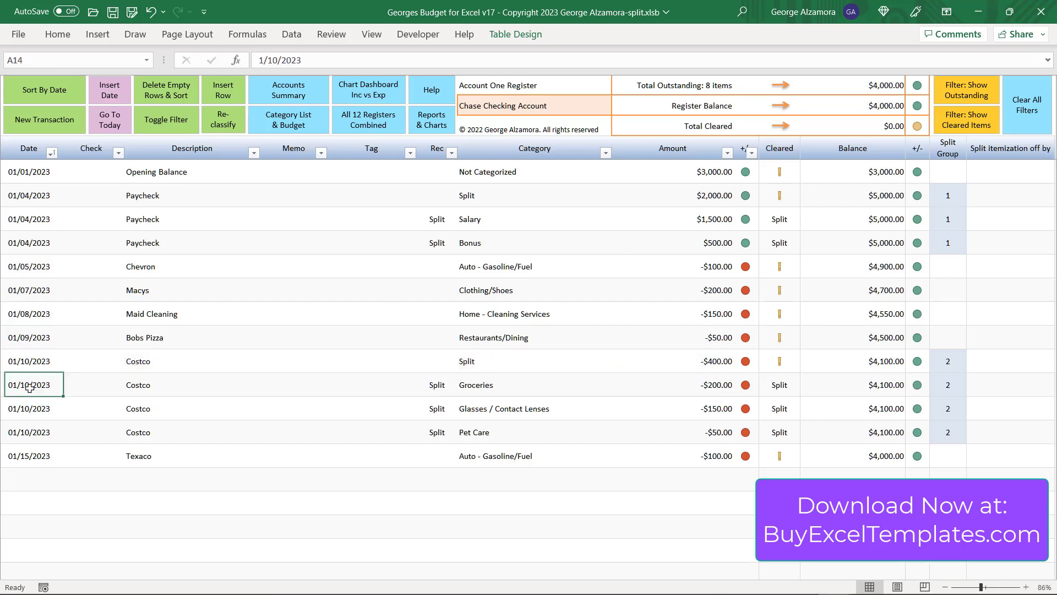
left_click_drag(30, 387, 731, 433)
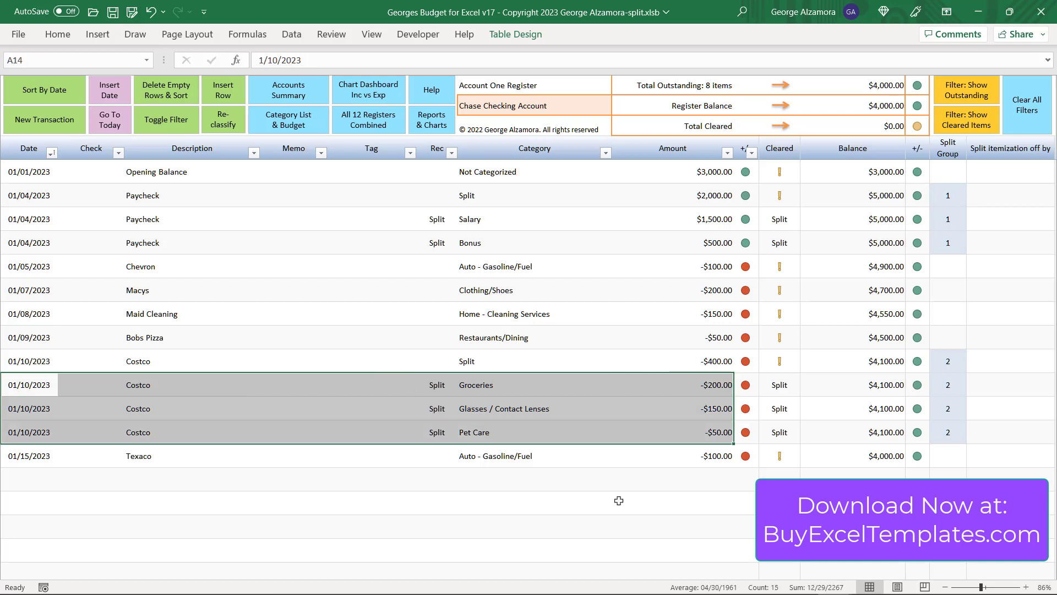
left_click(439, 389)
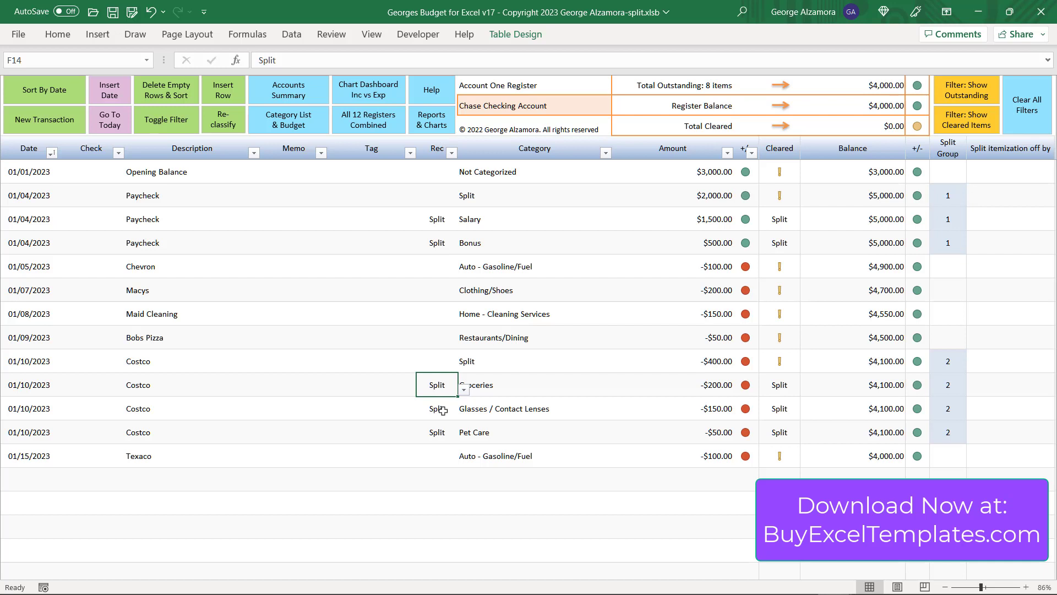
left_click(609, 386)
left_click(616, 390)
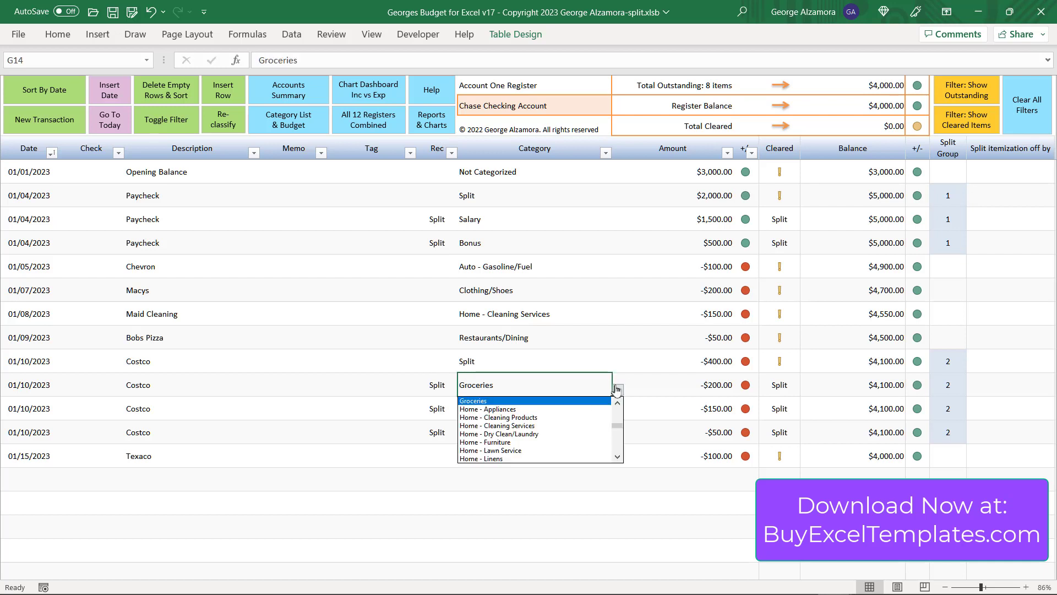
left_click(372, 526)
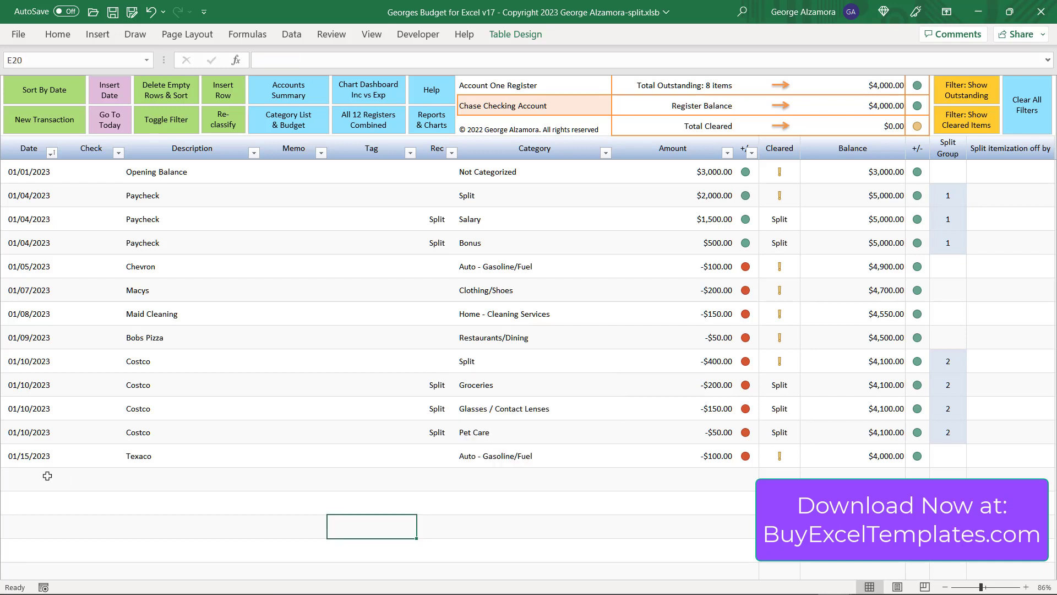
Step: Compare the Texaco row with the Paycheck and Costco split groups' parent and itemized rows
left_click_drag(19, 456, 659, 486)
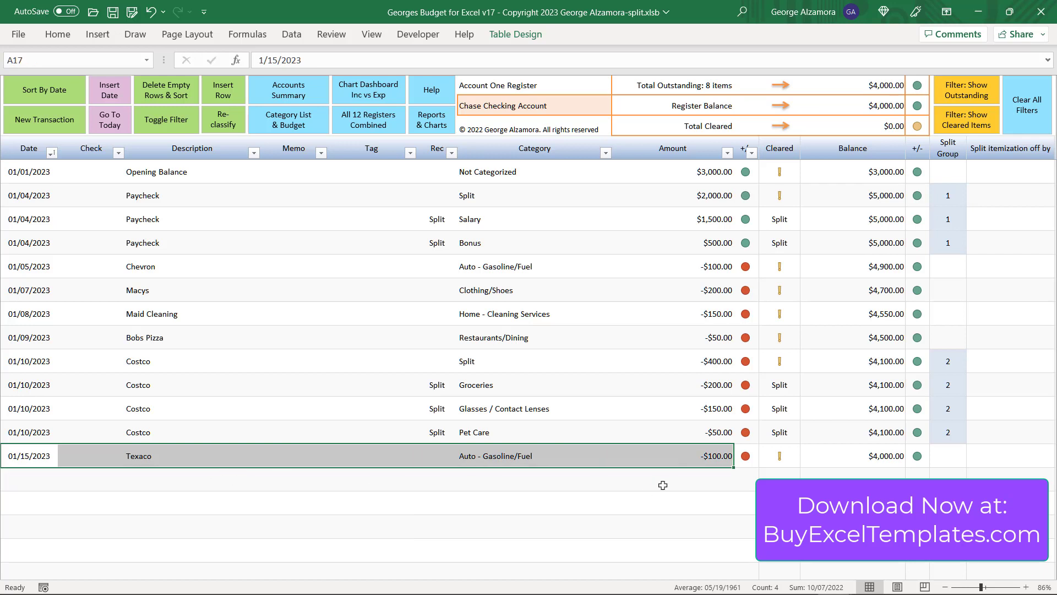
left_click(685, 484)
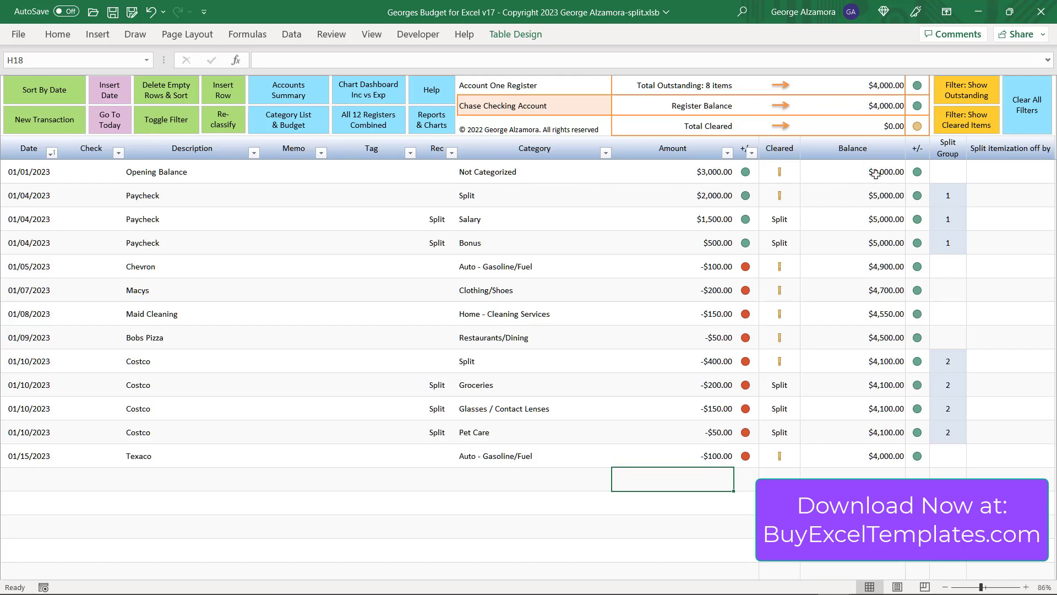
left_click_drag(37, 196, 714, 243)
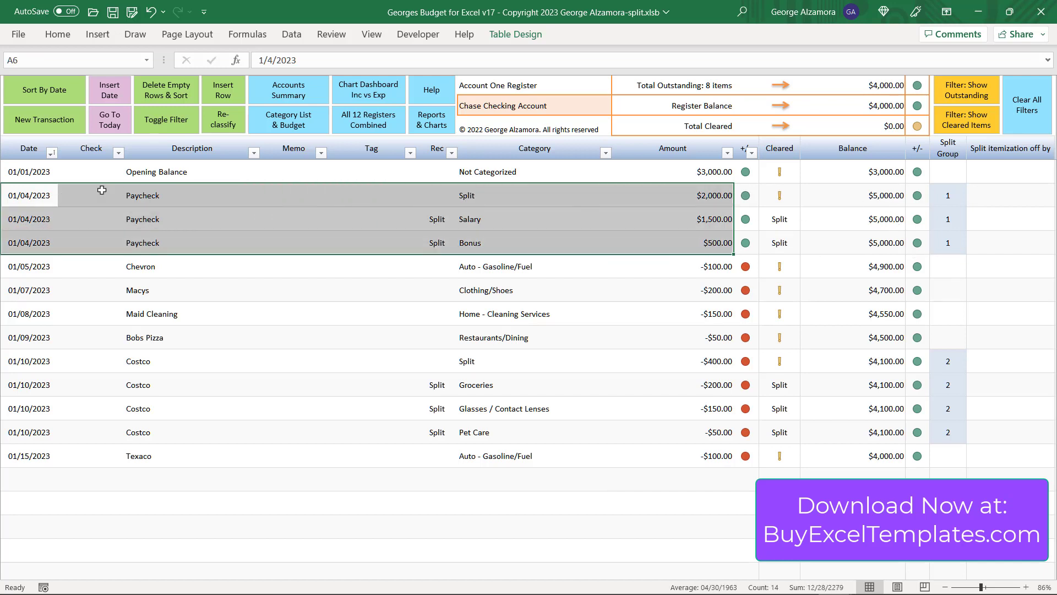
left_click_drag(38, 194, 666, 197)
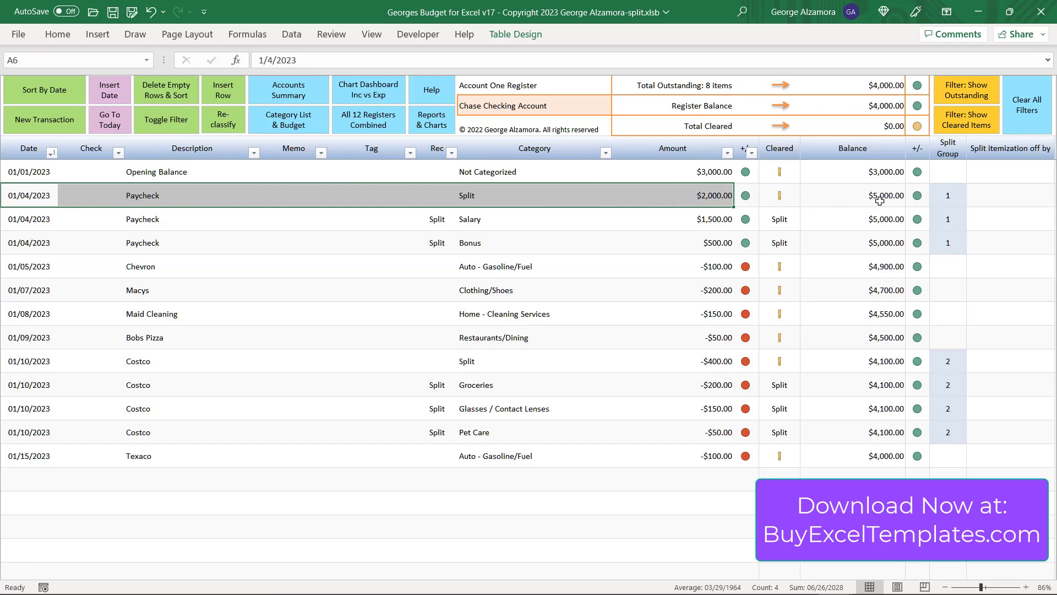
left_click_drag(20, 222, 716, 243)
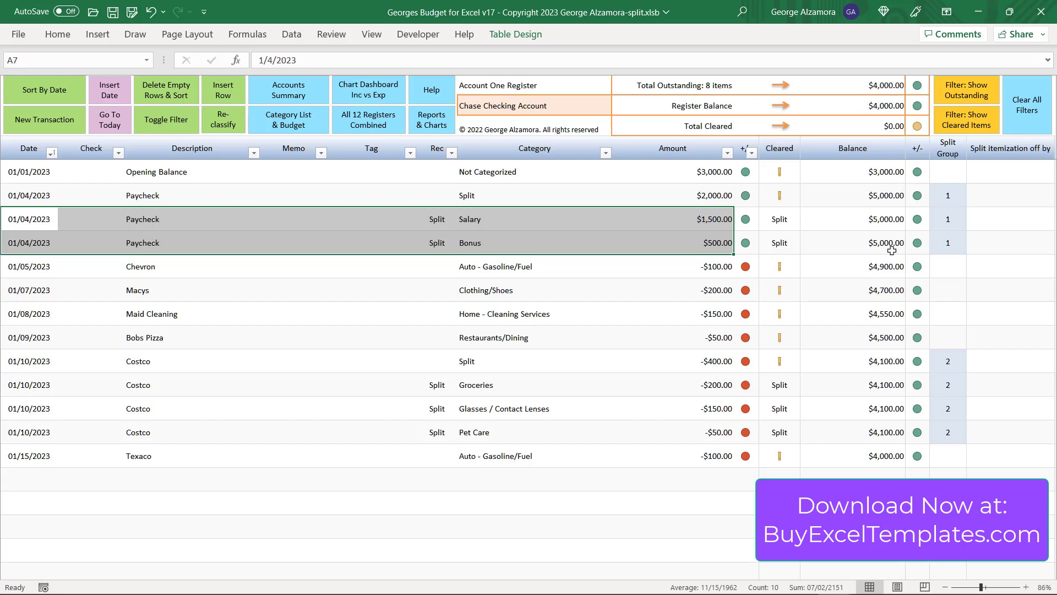
left_click_drag(22, 219, 718, 245)
left_click(91, 384)
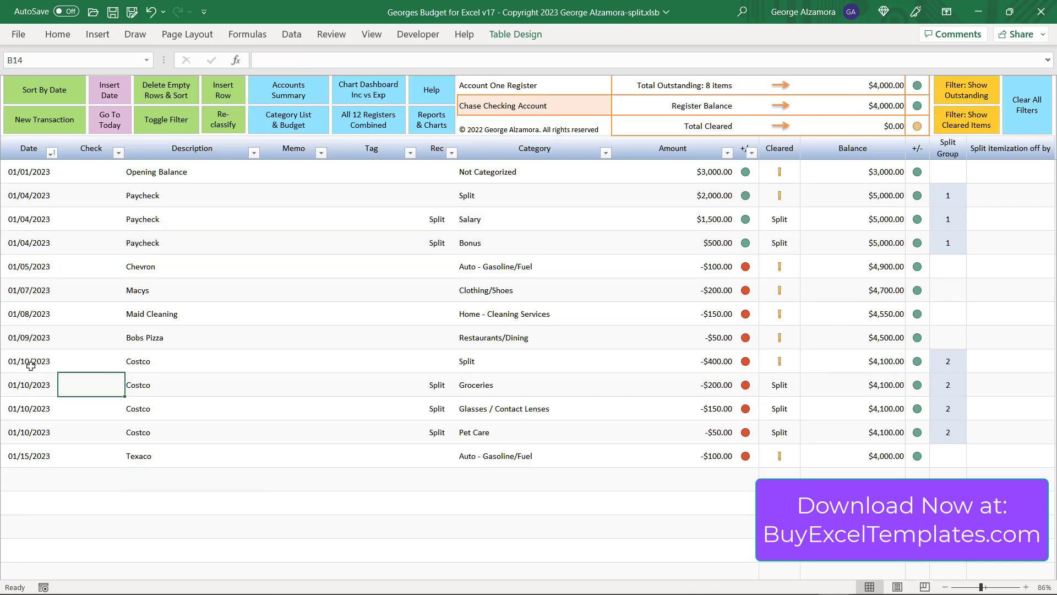
left_click_drag(30, 361, 707, 372)
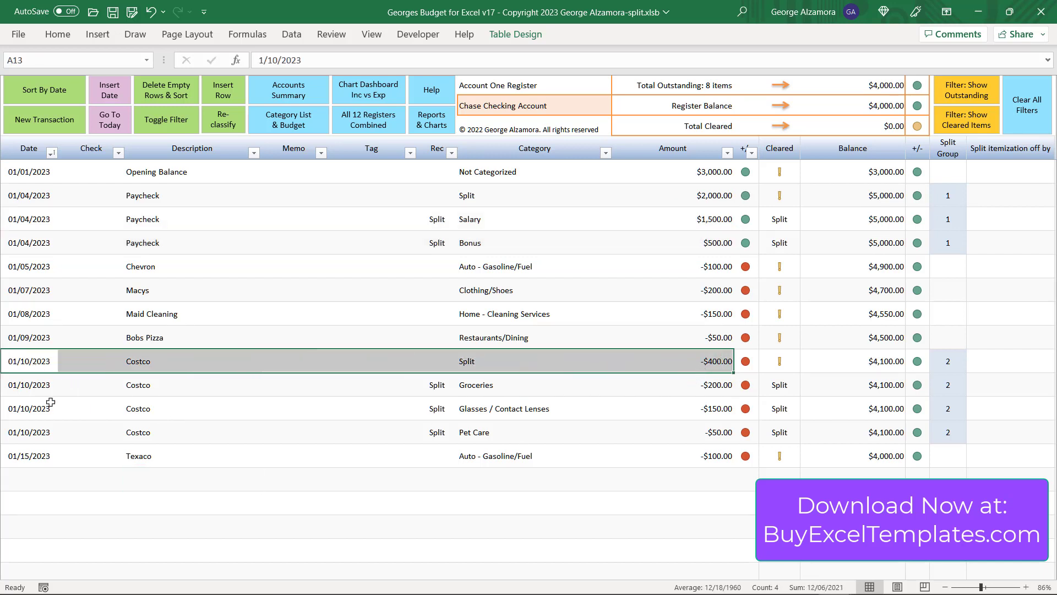
left_click_drag(21, 389, 688, 431)
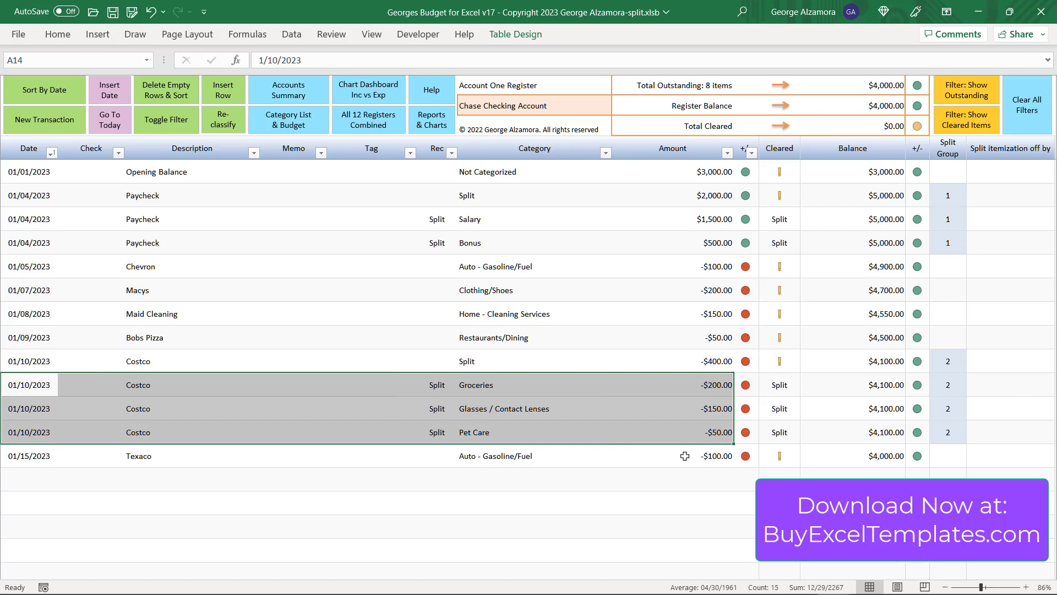
left_click(456, 511)
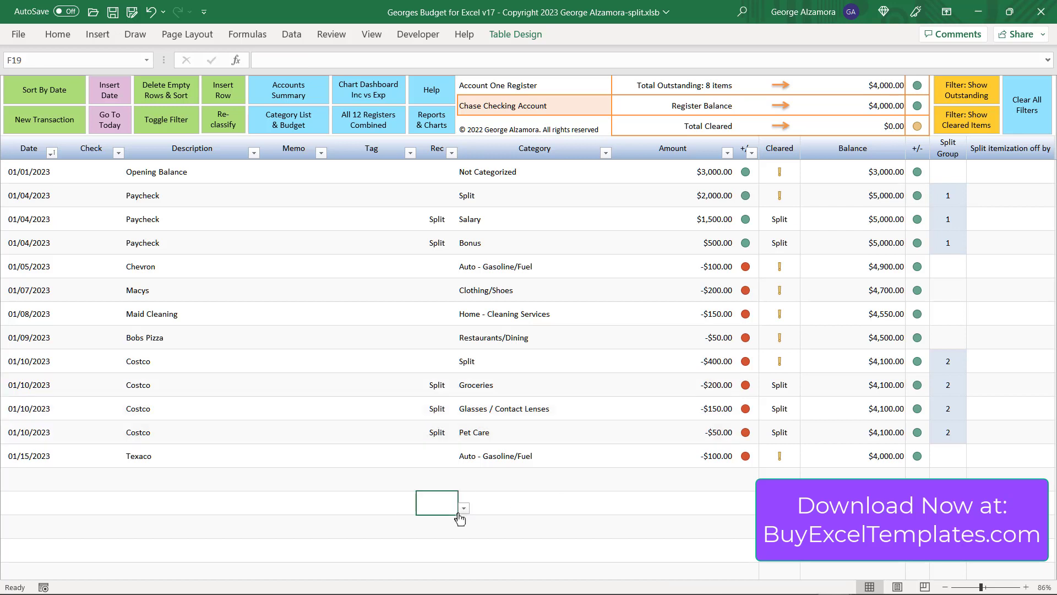
Step: Filter the Rec column to hide Split itemized rows, then clear all filters
left_click(449, 154)
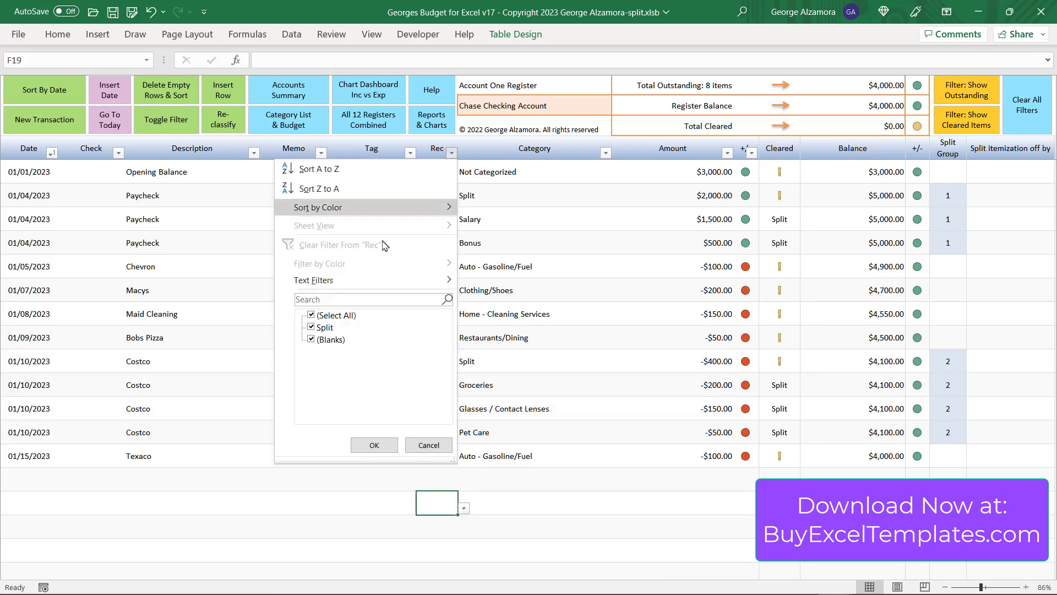
left_click(312, 328)
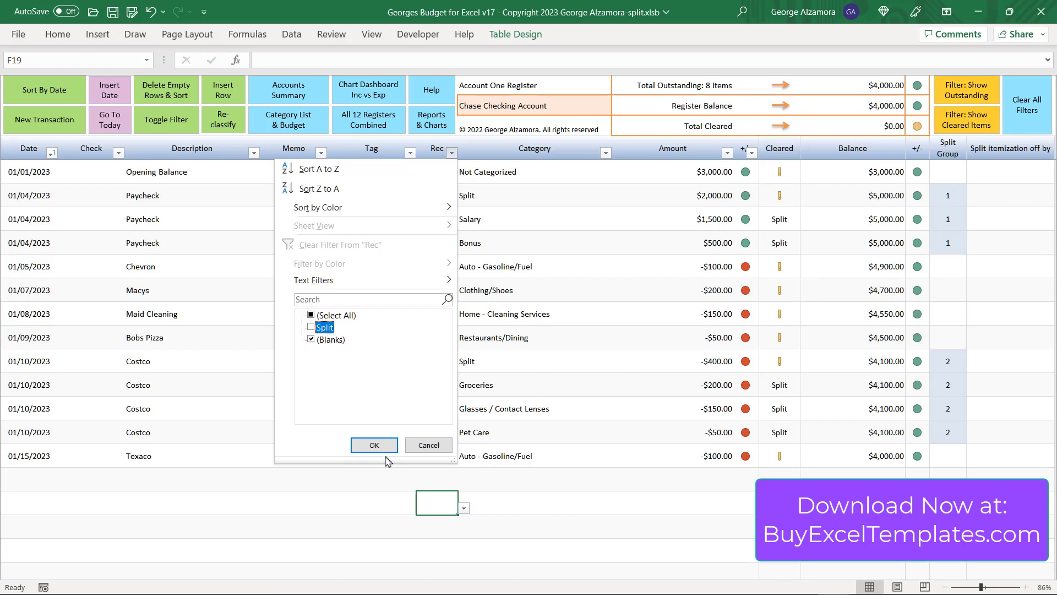
left_click(374, 445)
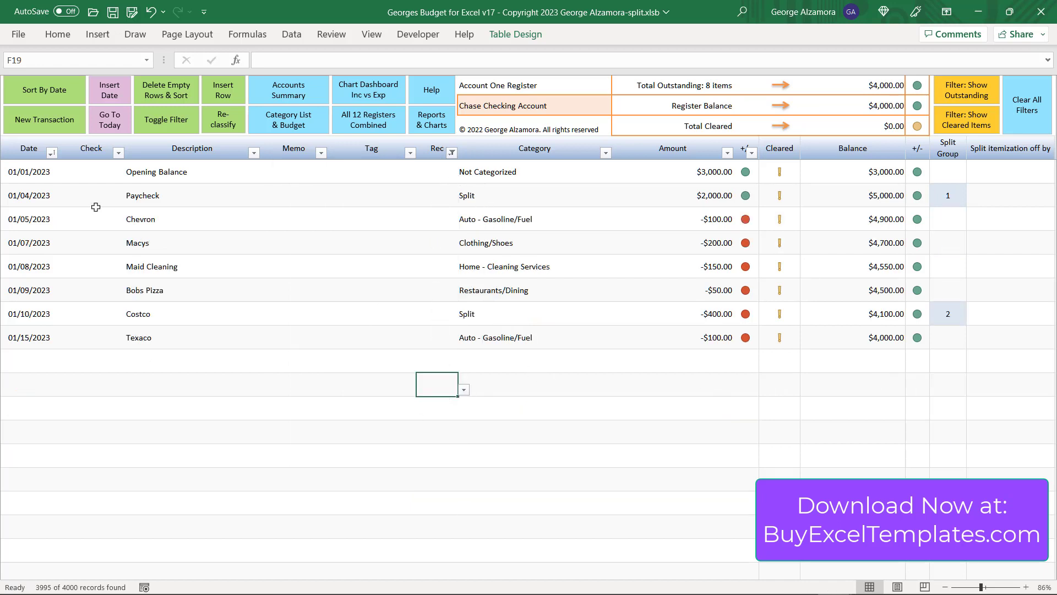
left_click_drag(32, 195, 698, 202)
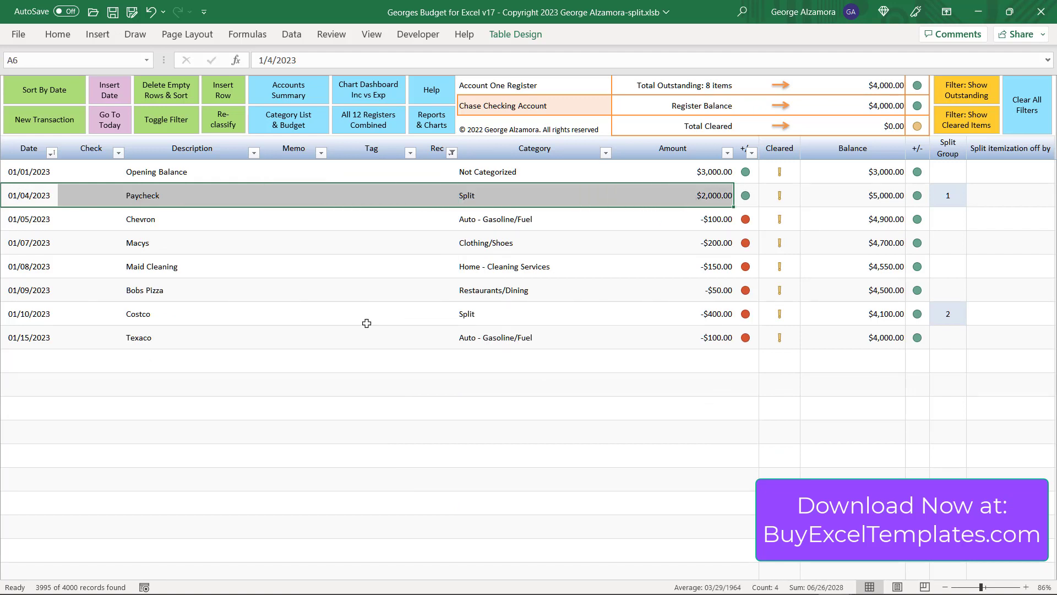
left_click_drag(17, 314, 709, 314)
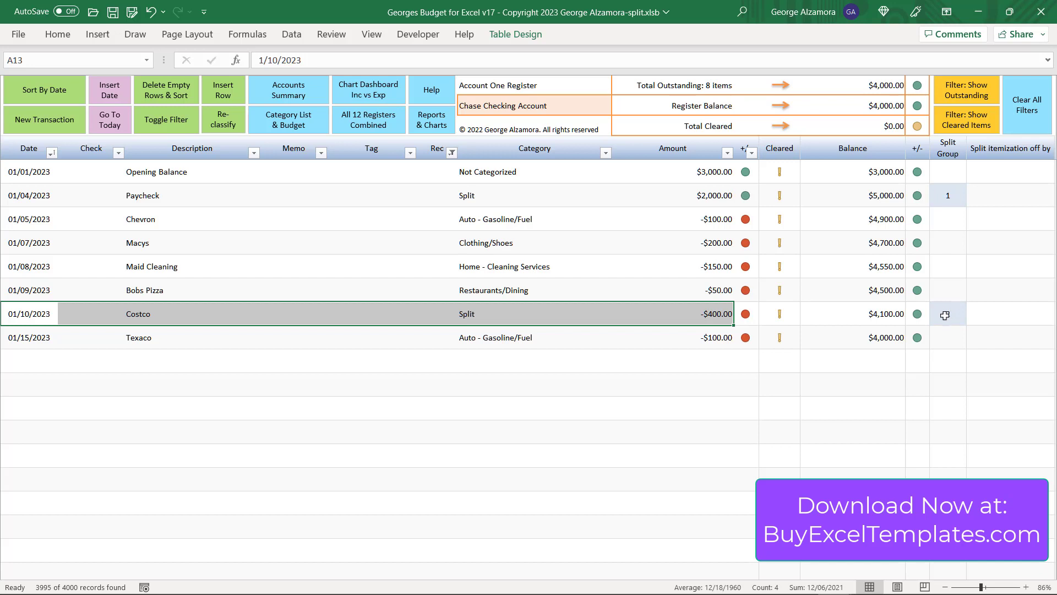
left_click(55, 360)
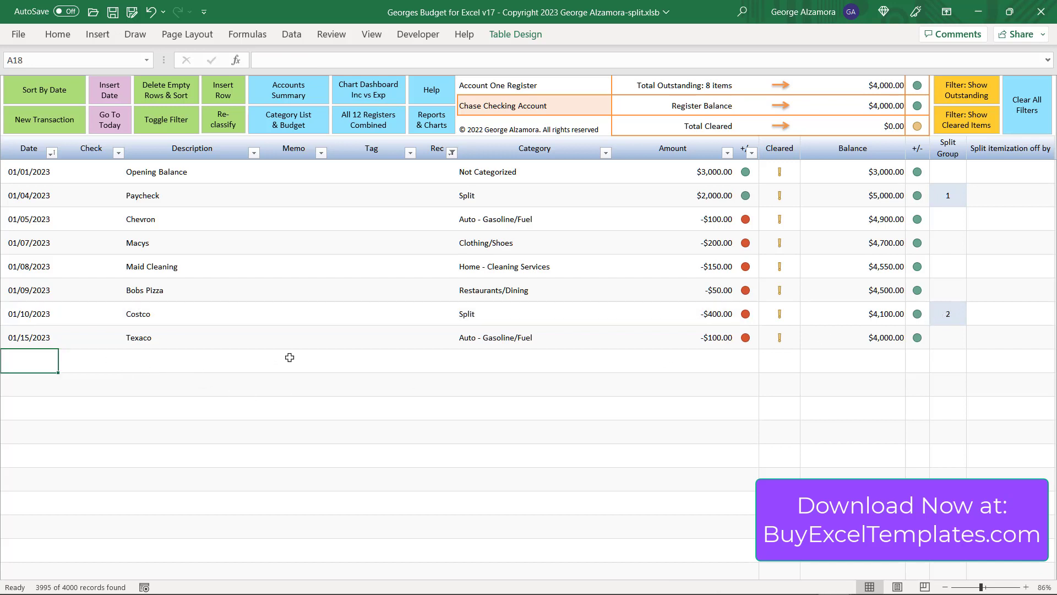
left_click(1032, 123)
key("Right")
key("Right")
key("Right")
key("Right")
key("Right")
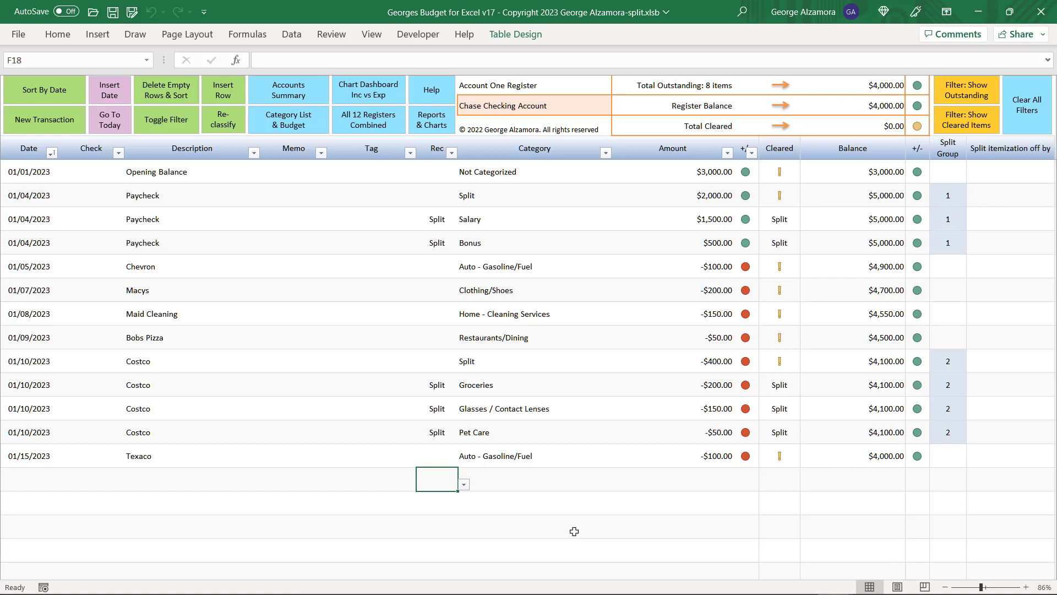
Step: Copy the three Paycheck rows and paste them as values into row 18 below Texaco
left_click_drag(20, 197, 689, 245)
right_click(626, 215)
left_click(649, 206)
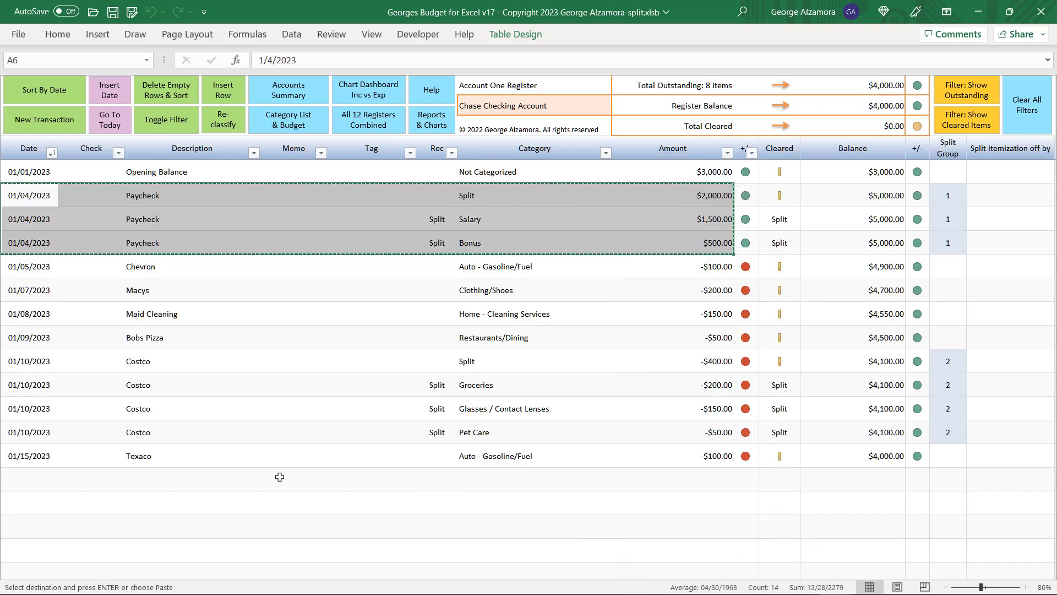
left_click(32, 481)
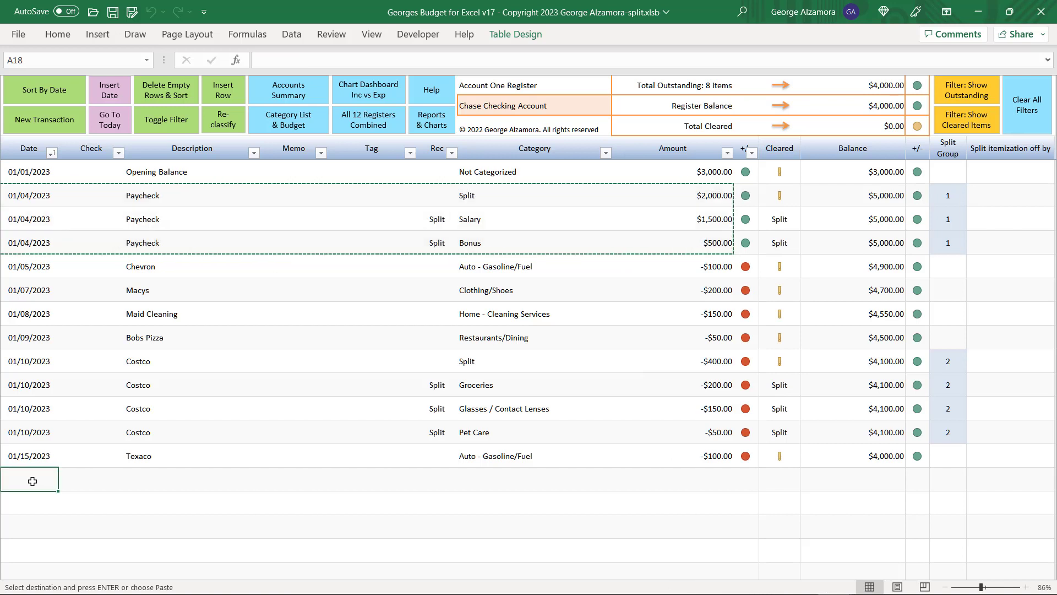
right_click(36, 479)
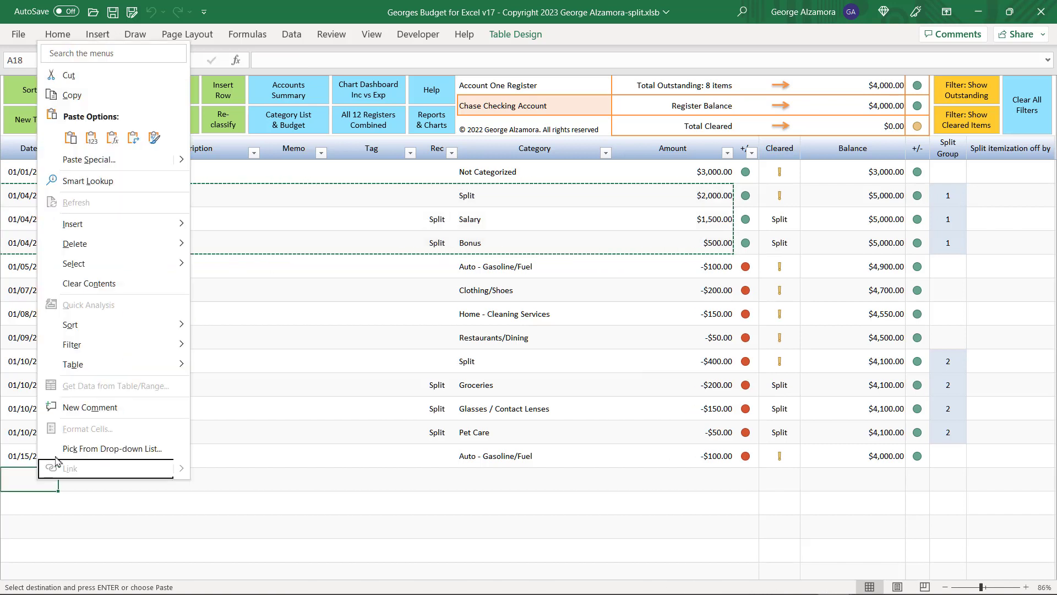
left_click(91, 139)
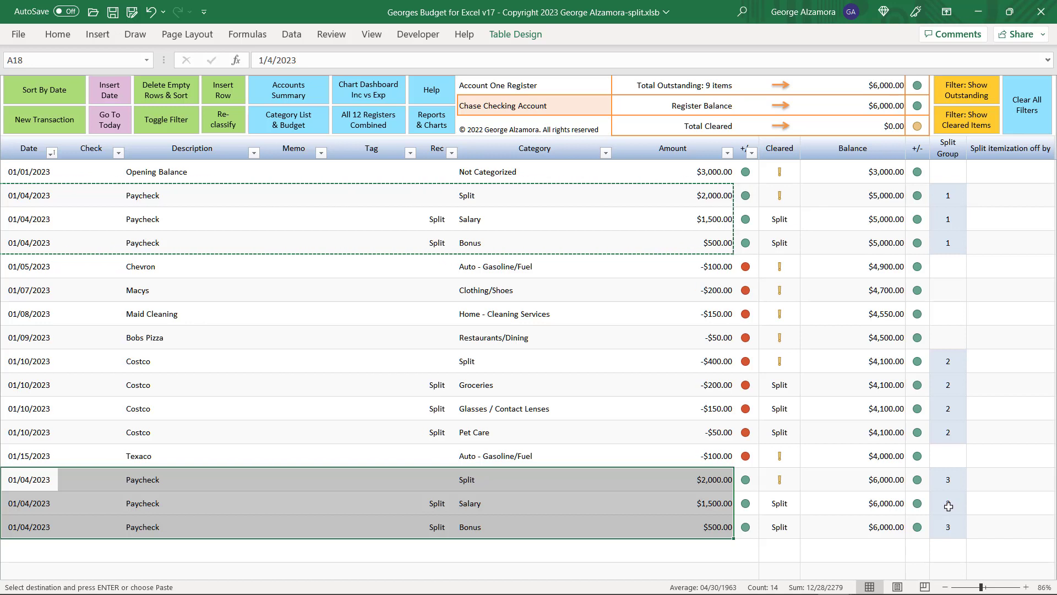
Step: Change the first pasted Paycheck row's date from 1/4/2023 to 1/16/2023
key("ctrl+z")
key("F2")
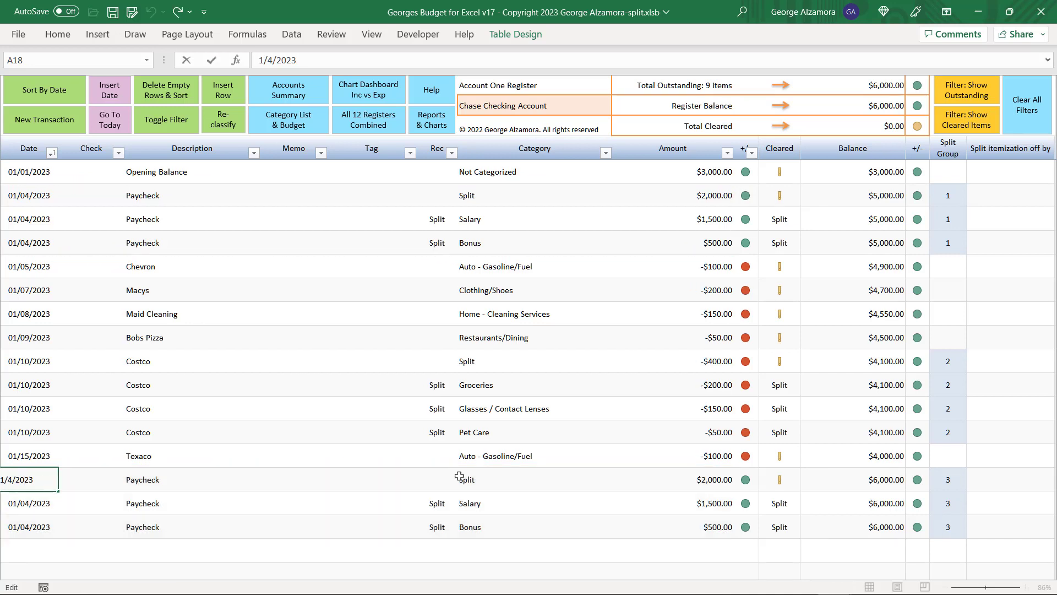
key("BackSpace")
type("16")
key("Tab")
Step: Copy 01/16/2023 into A19:A20 as values and clear the copy marquee
left_click(38, 485)
right_click(39, 479)
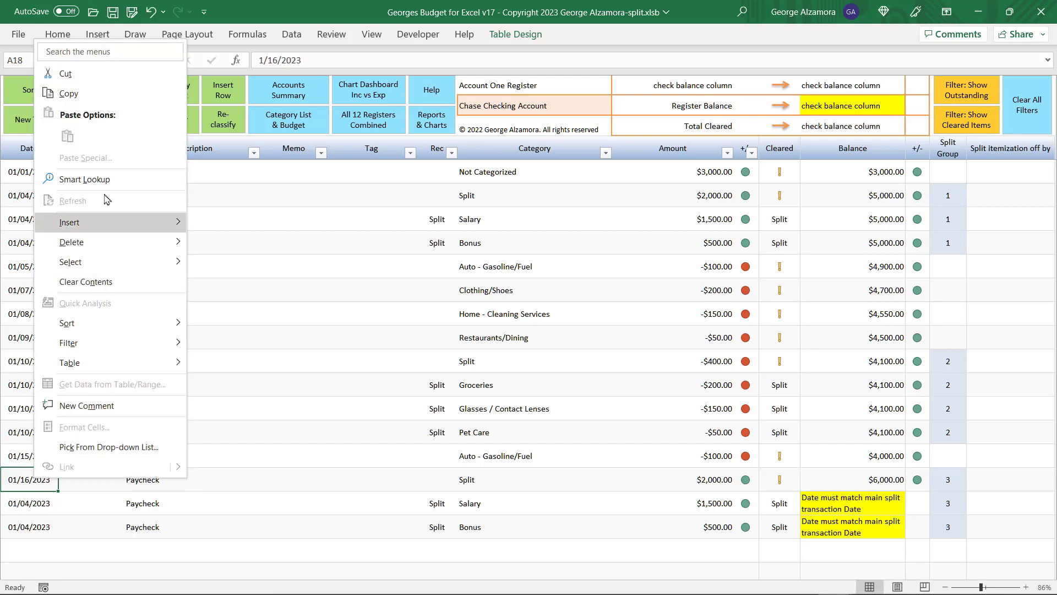
left_click(92, 98)
left_click_drag(30, 503, 37, 527)
right_click(39, 528)
left_click(93, 183)
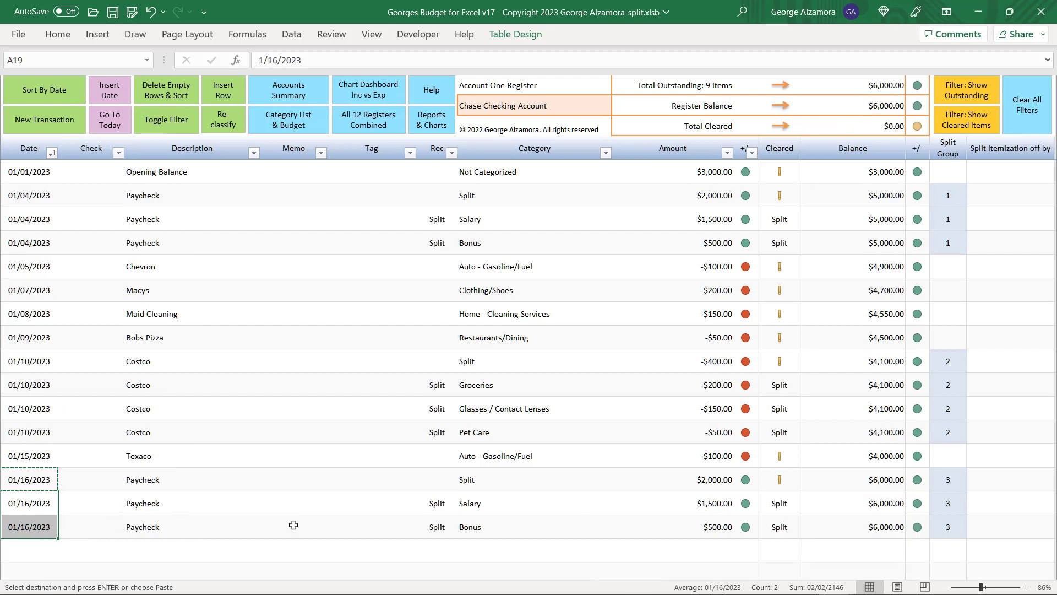
key("Escape")
left_click(29, 550)
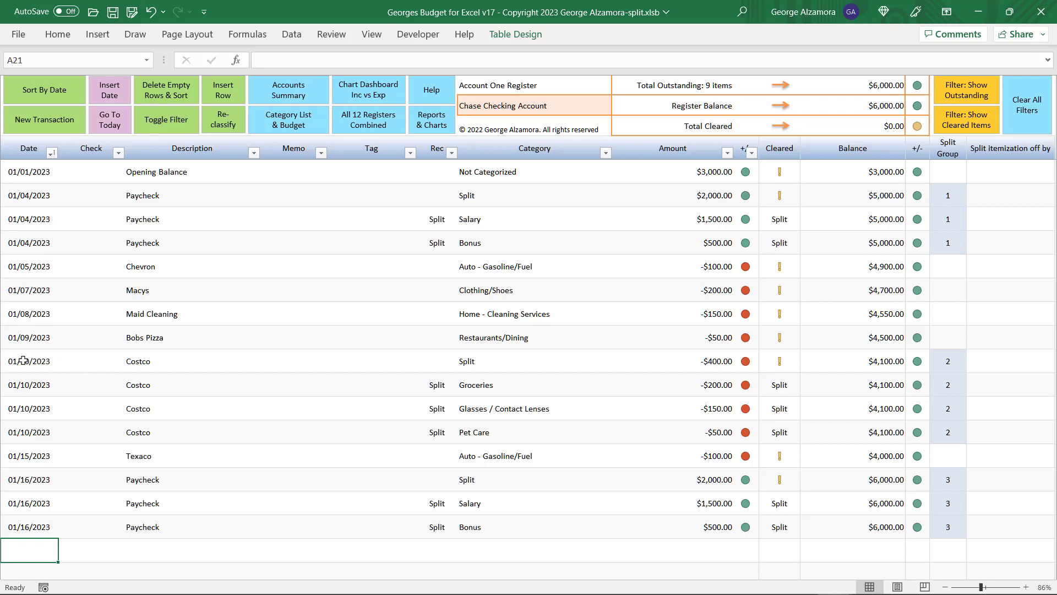
Step: Set the Costco -$400.00 split row's Rec cell F13 to R, then review its itemization rows
left_click(428, 361)
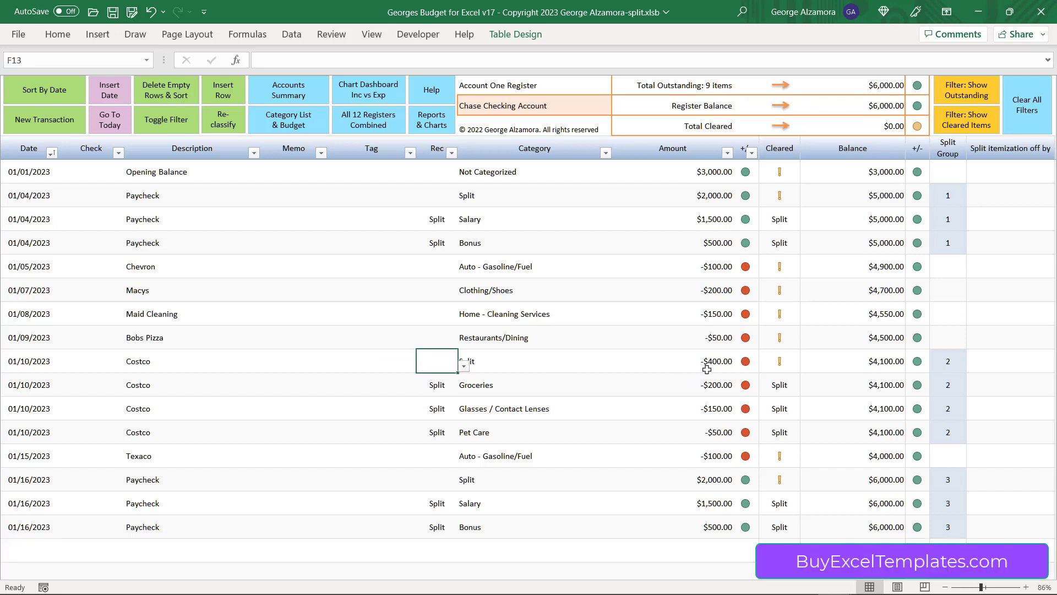
left_click_drag(18, 361, 587, 373)
left_click(421, 358)
left_click(464, 367)
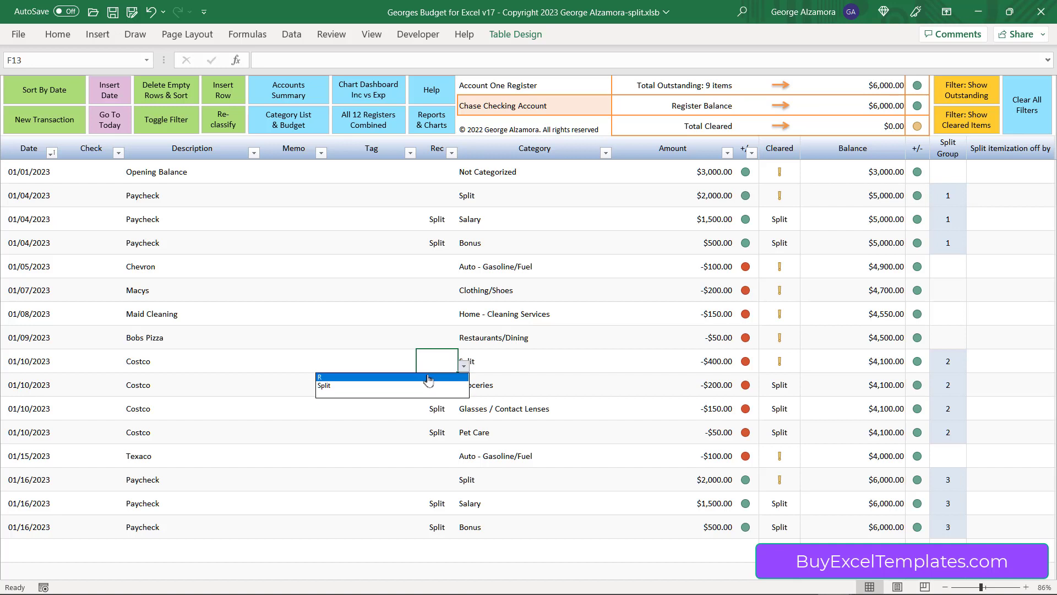
left_click(429, 377)
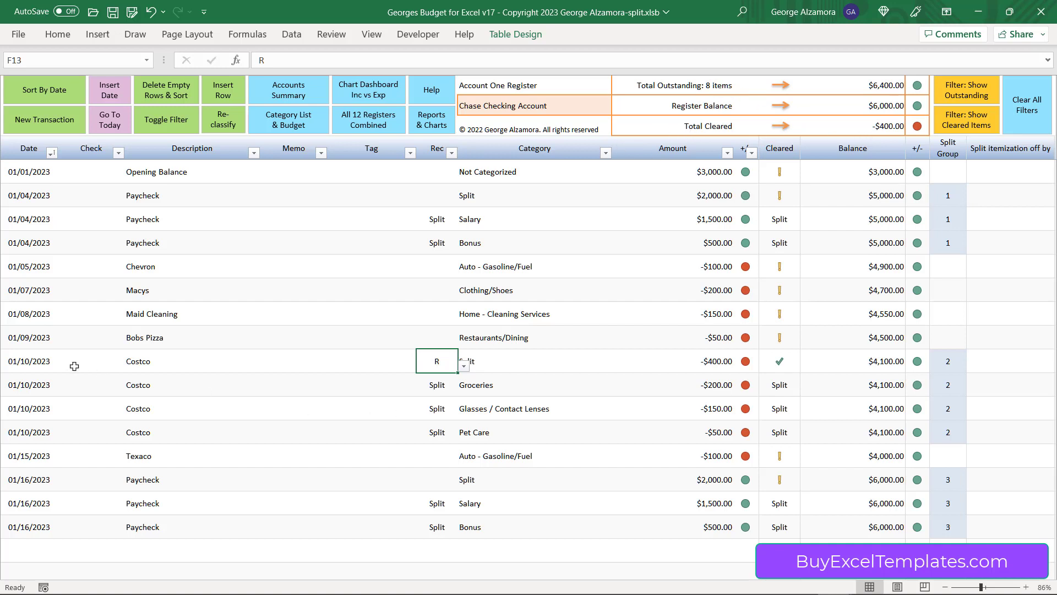
left_click_drag(48, 361, 708, 362)
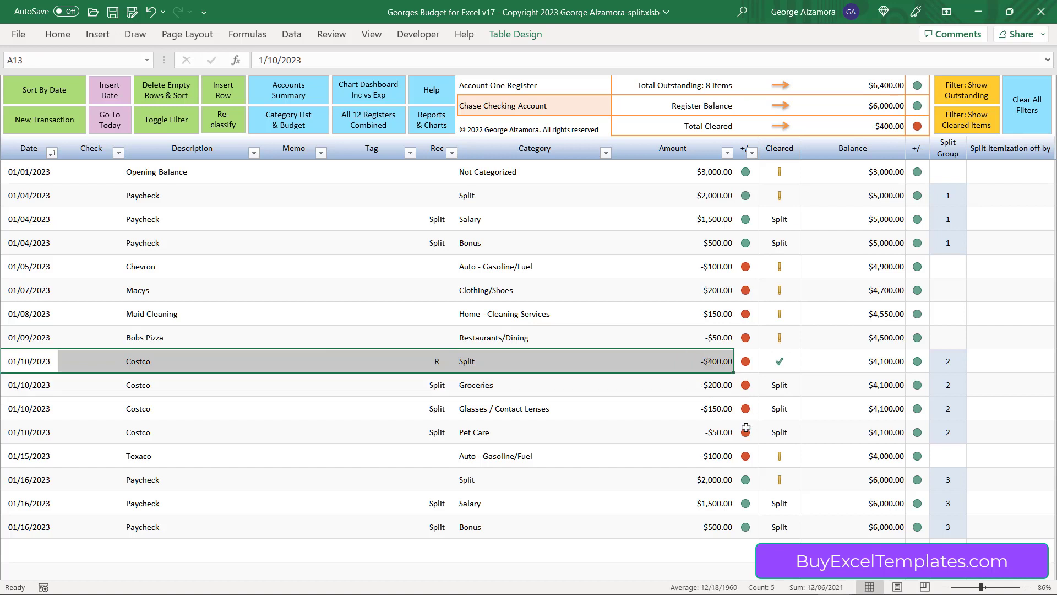
left_click_drag(30, 385, 725, 438)
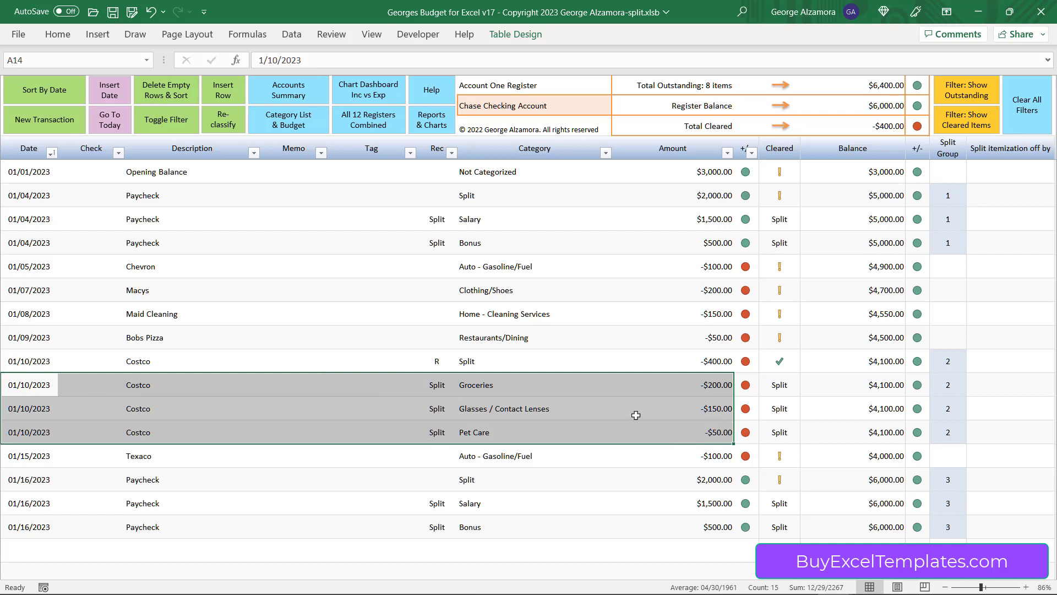
left_click_drag(53, 362, 677, 365)
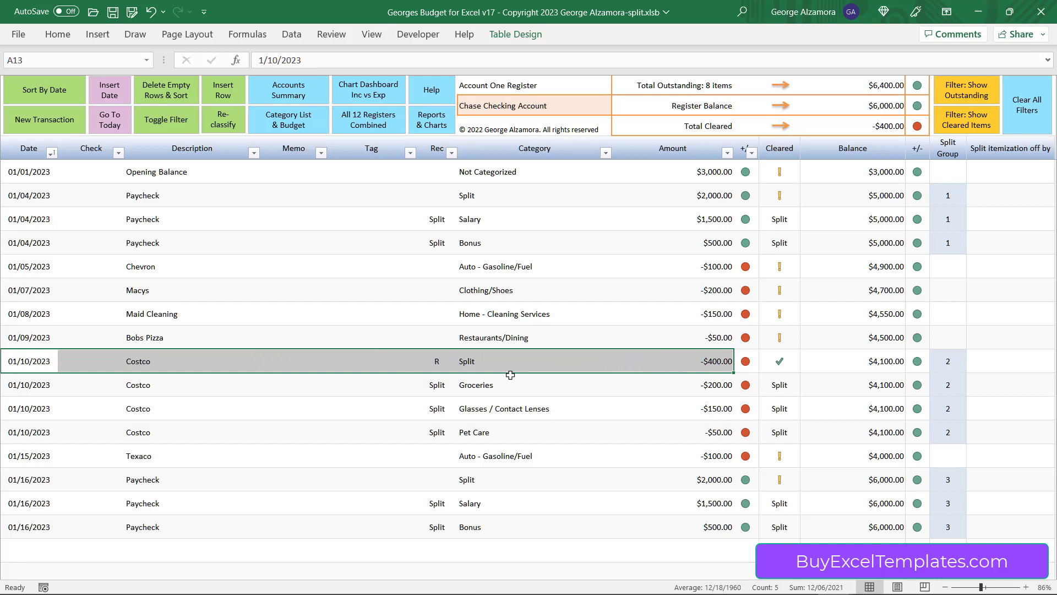
left_click(436, 360)
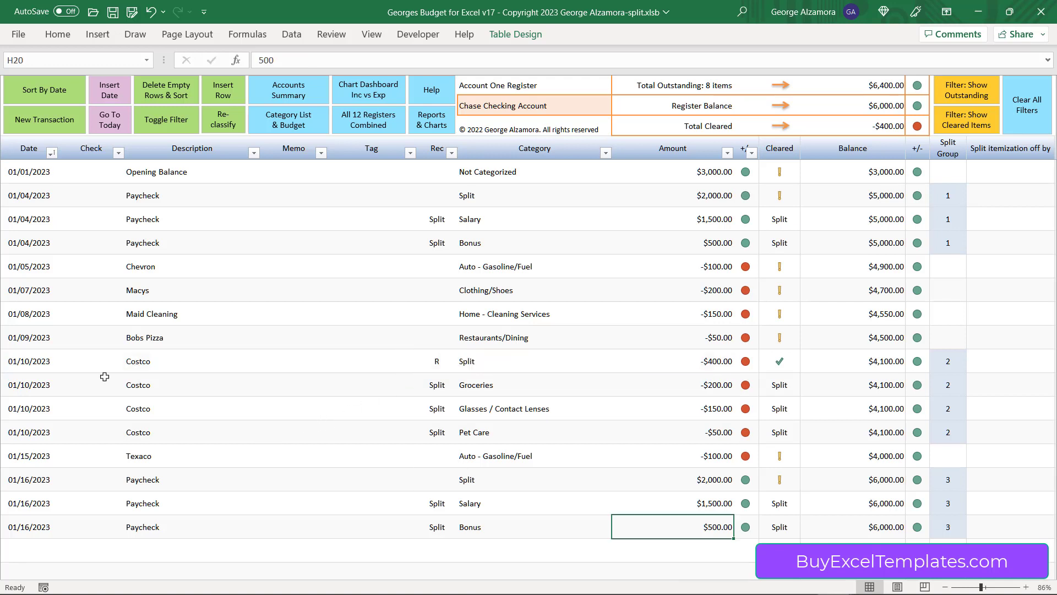
left_click_drag(25, 363, 692, 429)
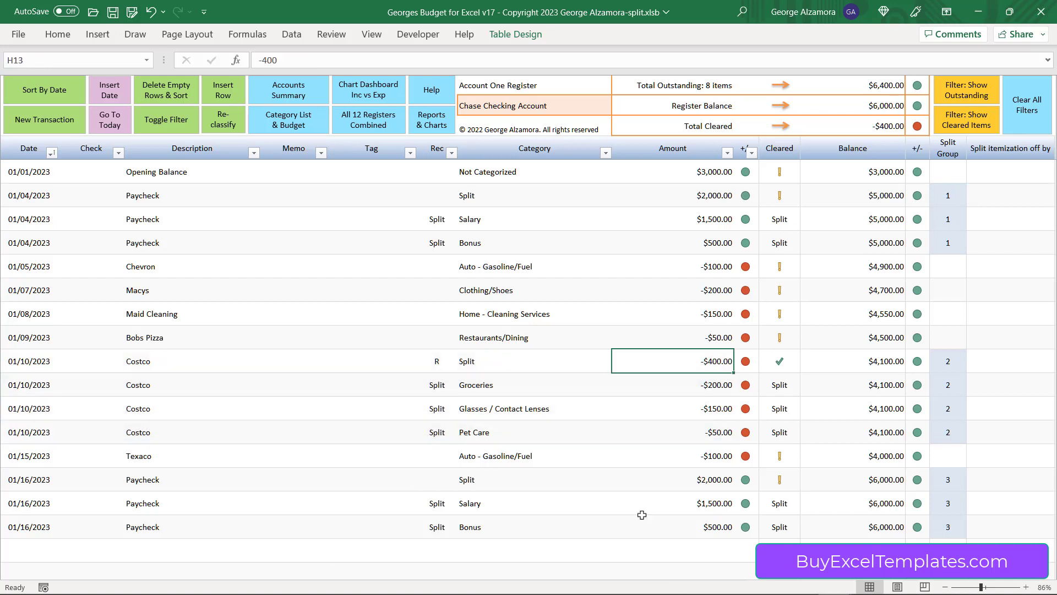
left_click_drag(19, 363, 693, 366)
left_click(708, 387)
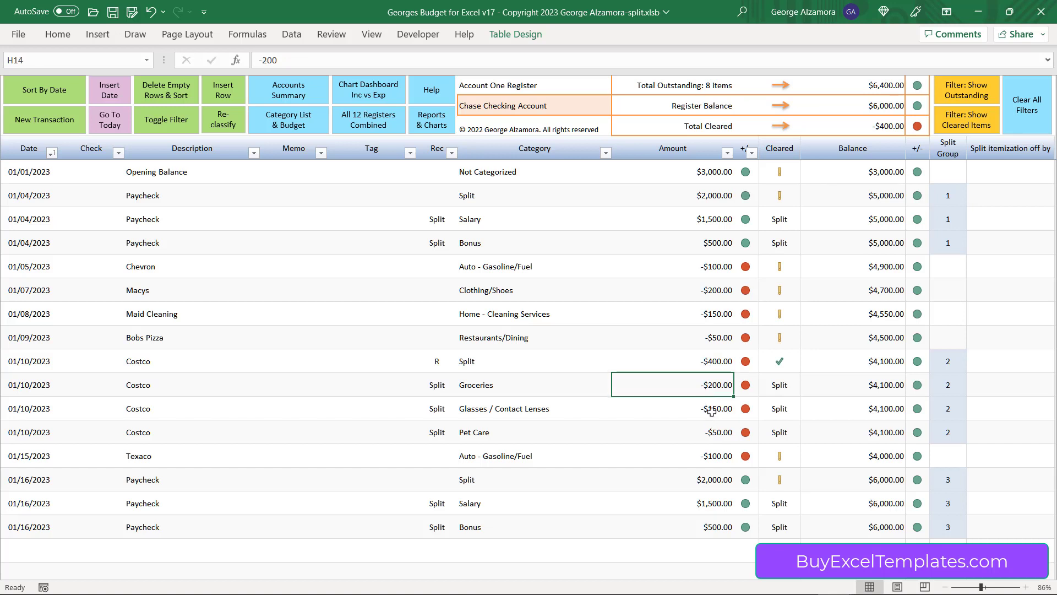
left_click(711, 411)
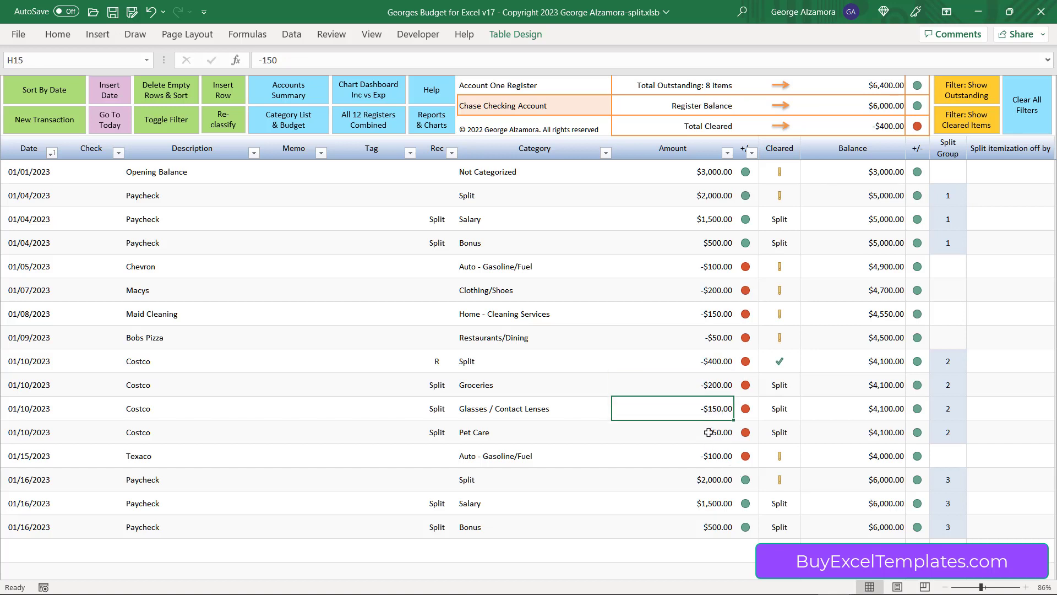
left_click(710, 432)
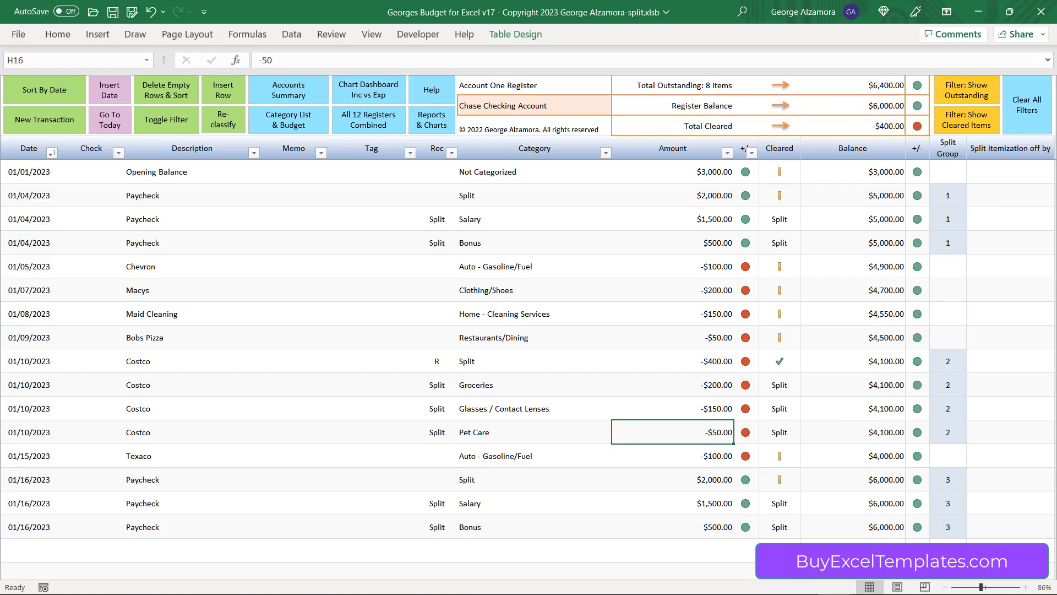
type("0")
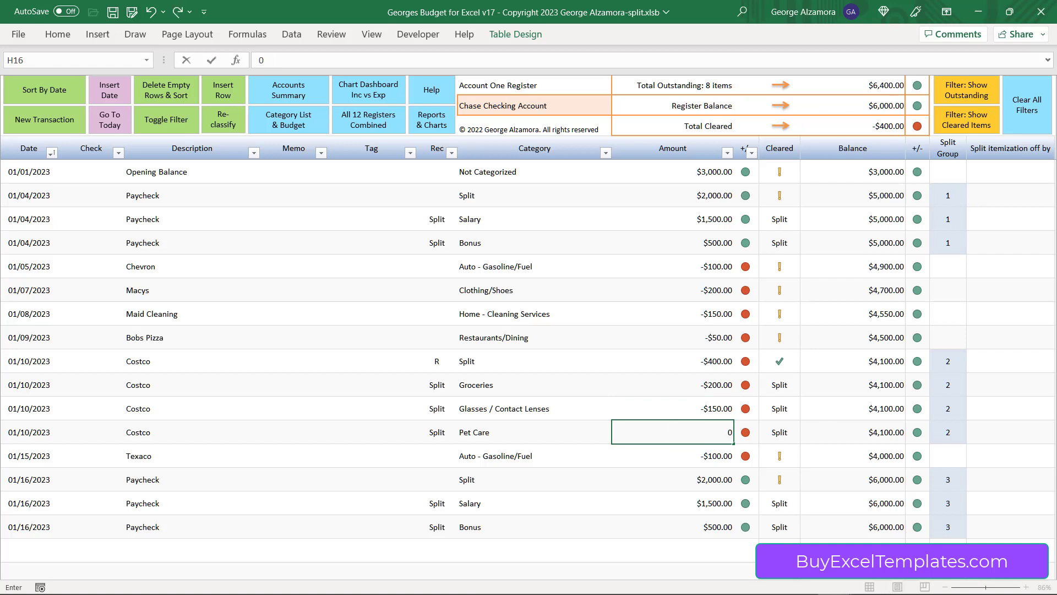
key("Left")
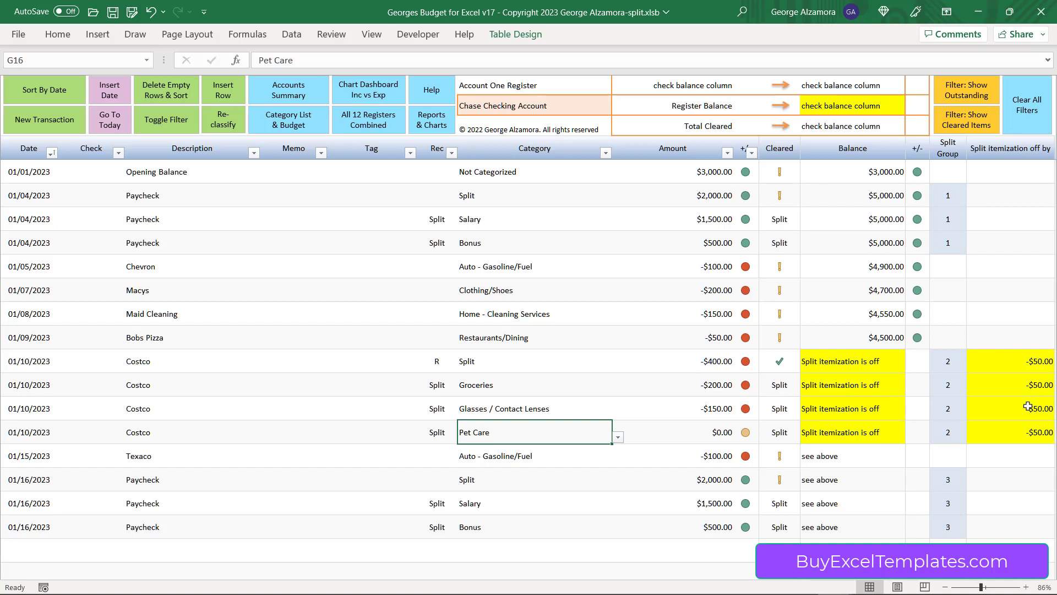
left_click(717, 437)
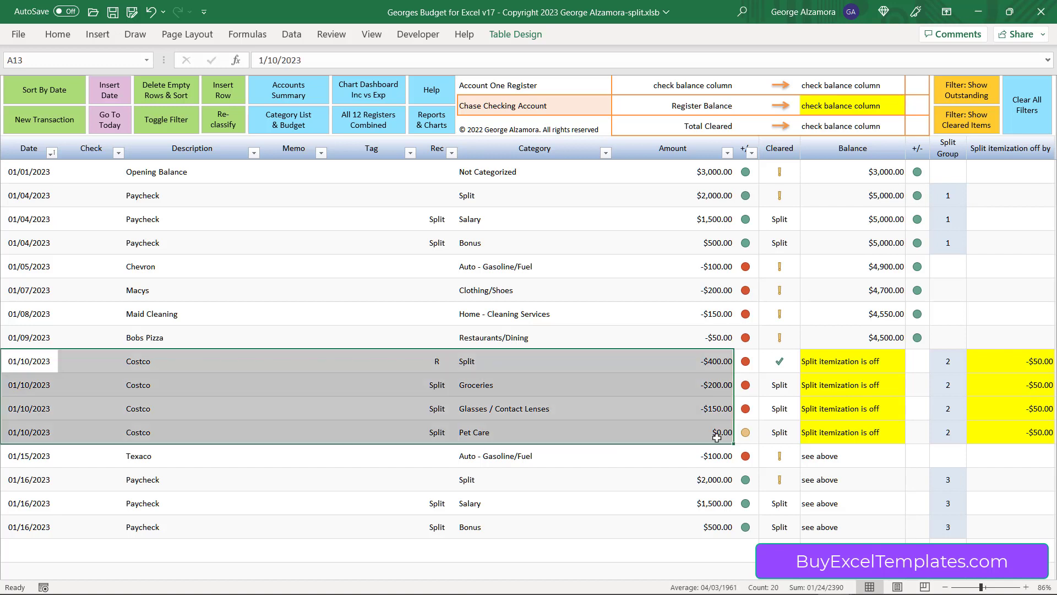
left_click(685, 369)
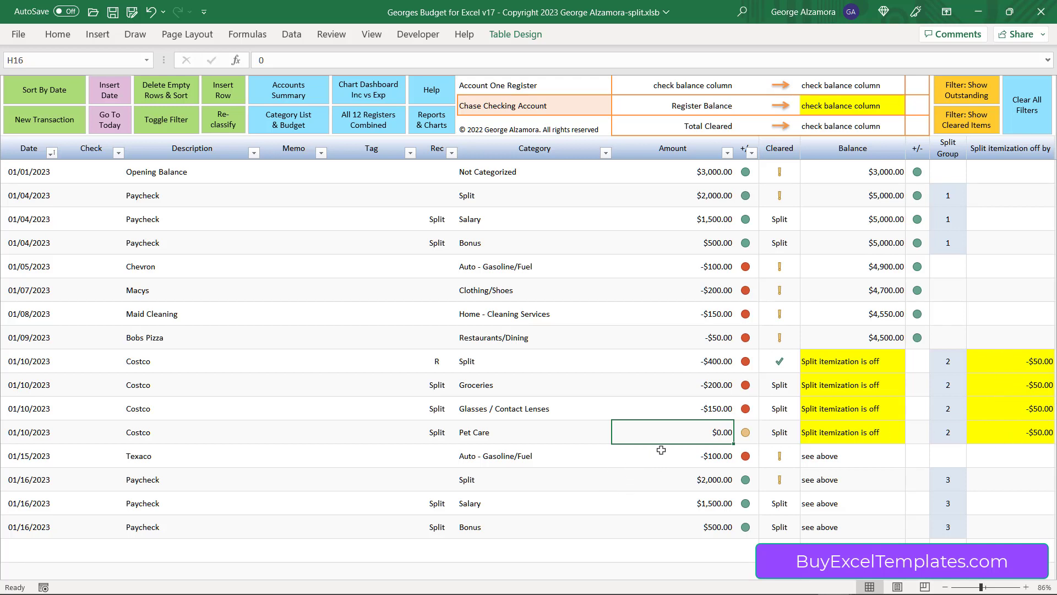
left_click(520, 440)
left_click(694, 437)
type("-$5")
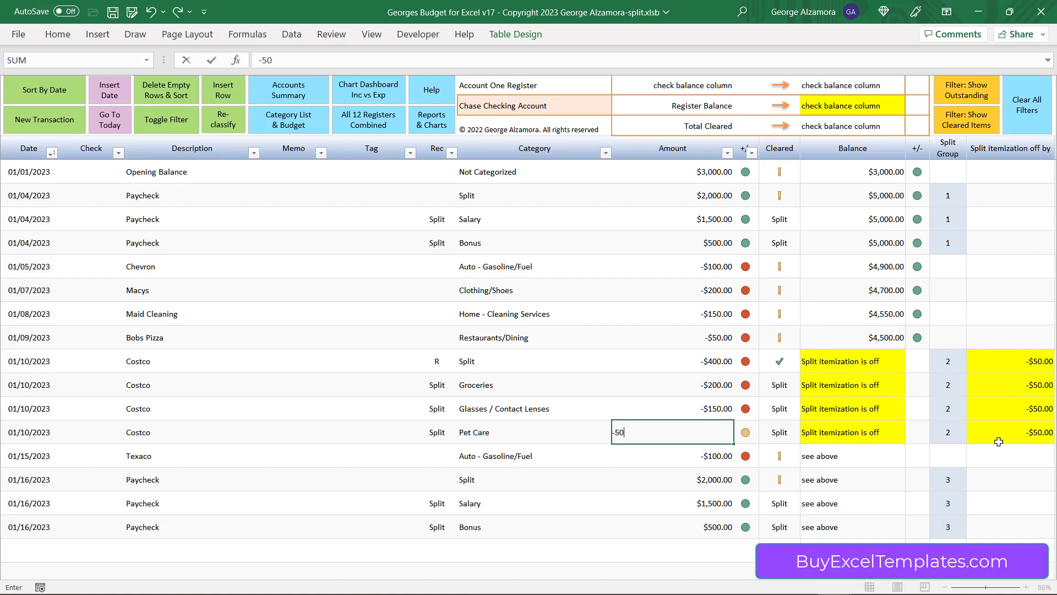
type("0")
key("ctrl+Return")
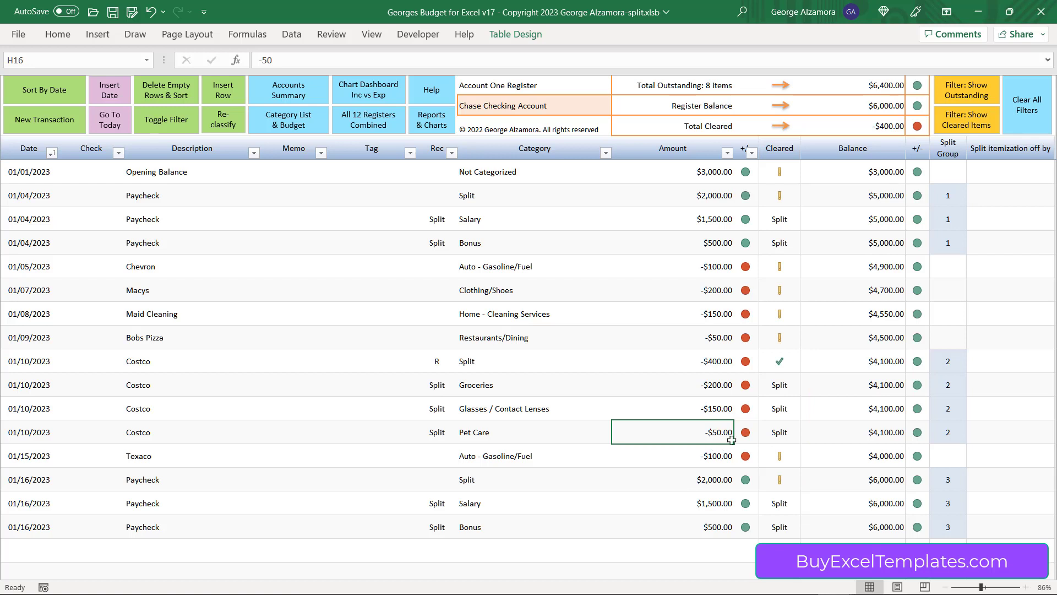
key("ctrl+Down")
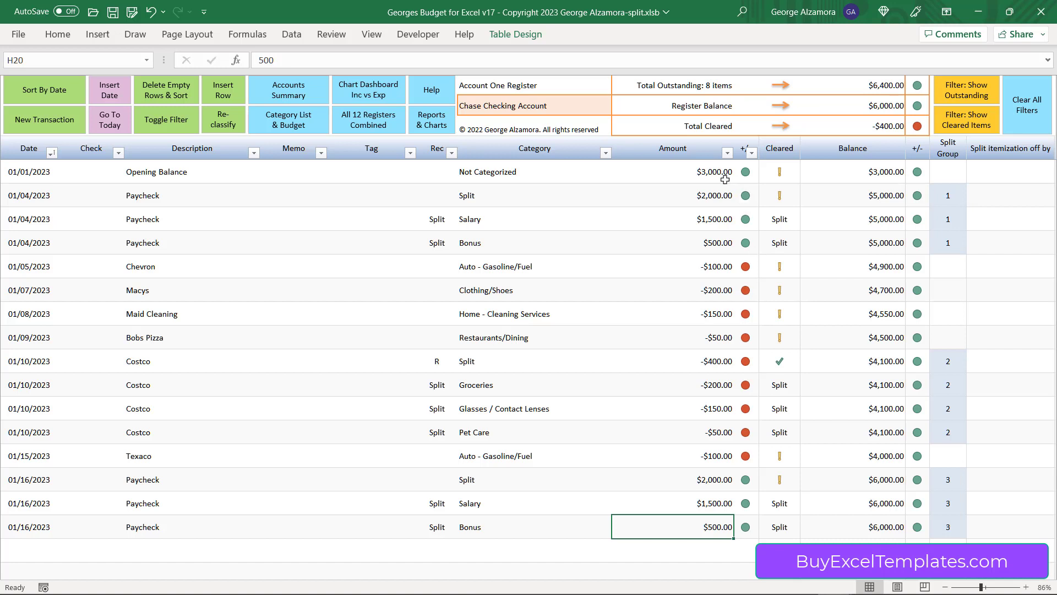
left_click_drag(706, 170, 699, 449)
key("ctrl+Home")
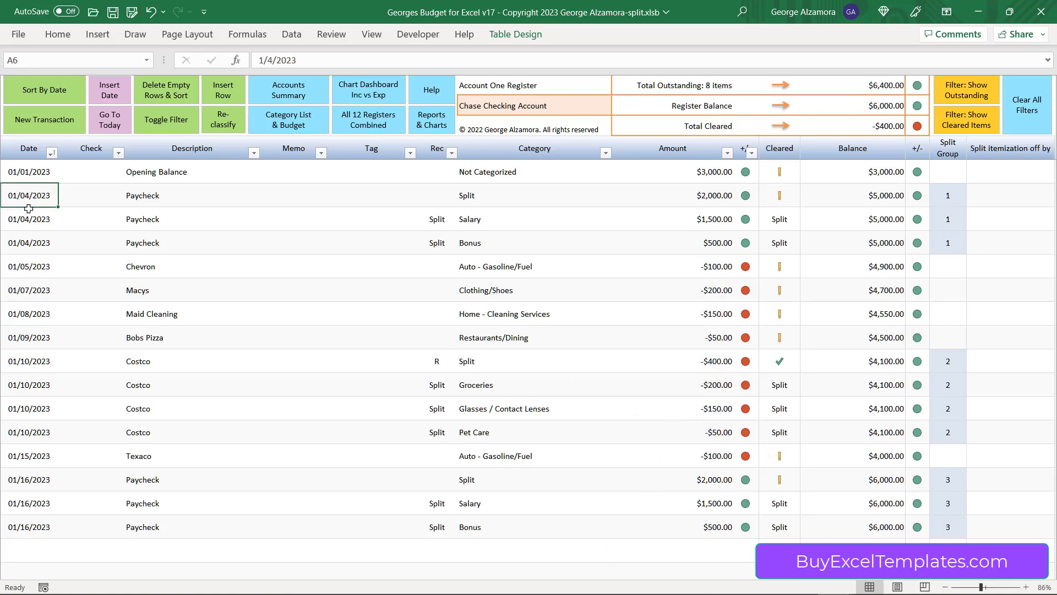
left_click_drag(36, 195, 697, 246)
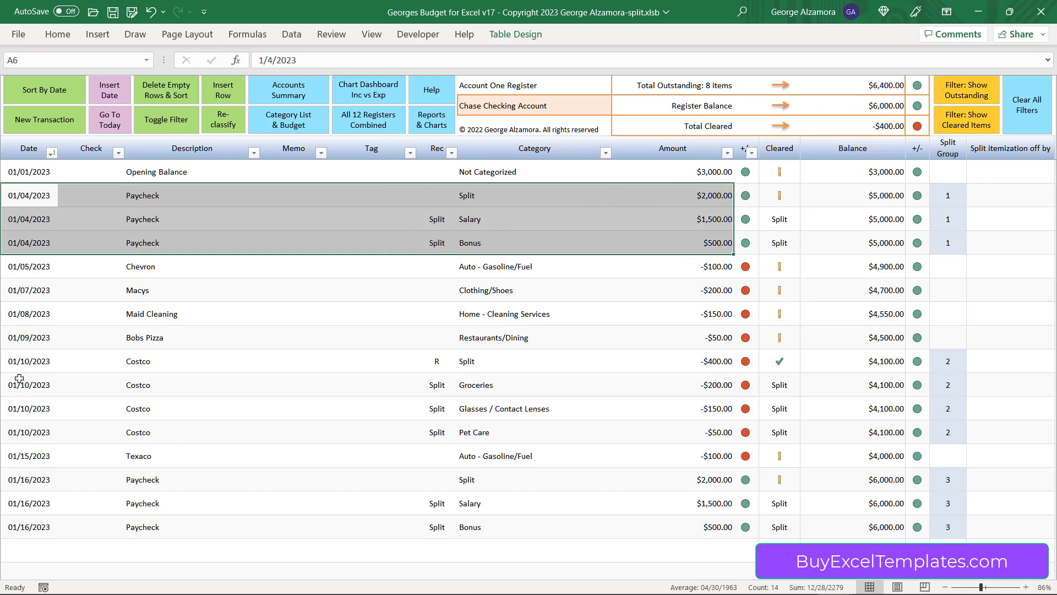
left_click_drag(31, 367, 699, 453)
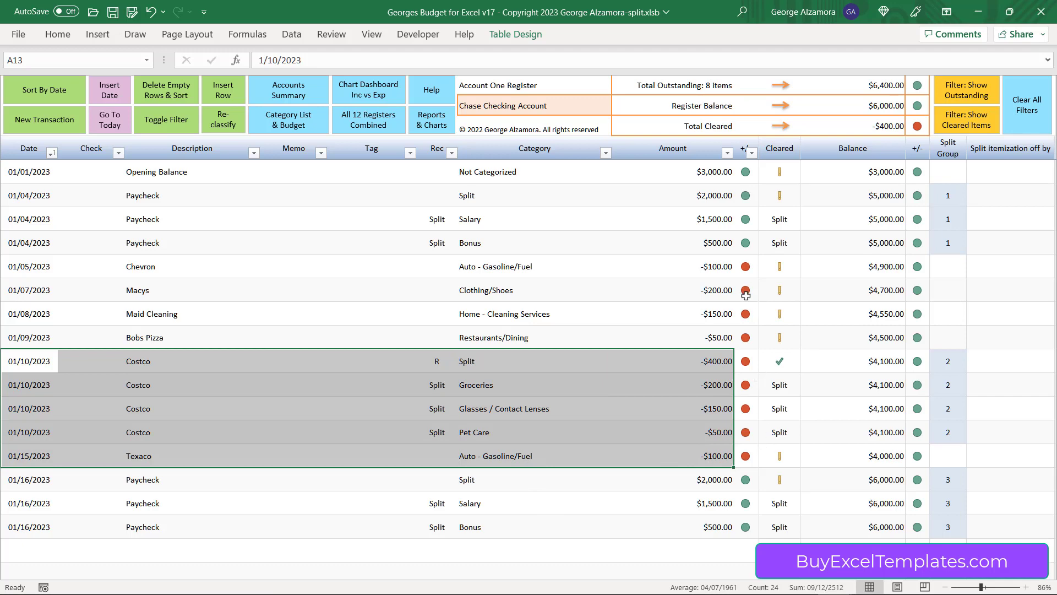
key("ctrl+Down")
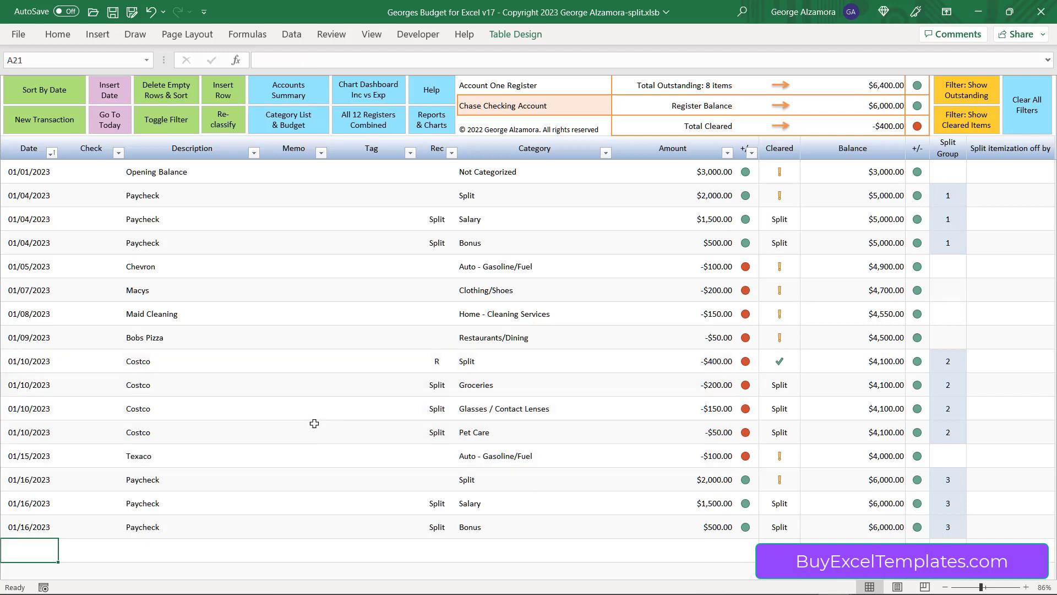
scroll(314, 423, "down", 3)
scroll(318, 427, "up", 3)
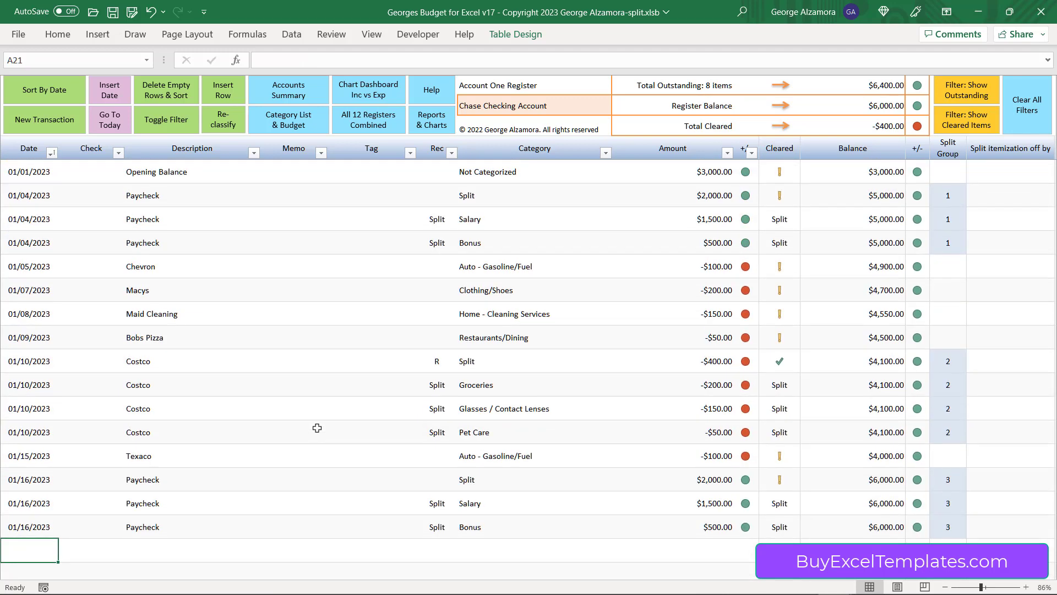